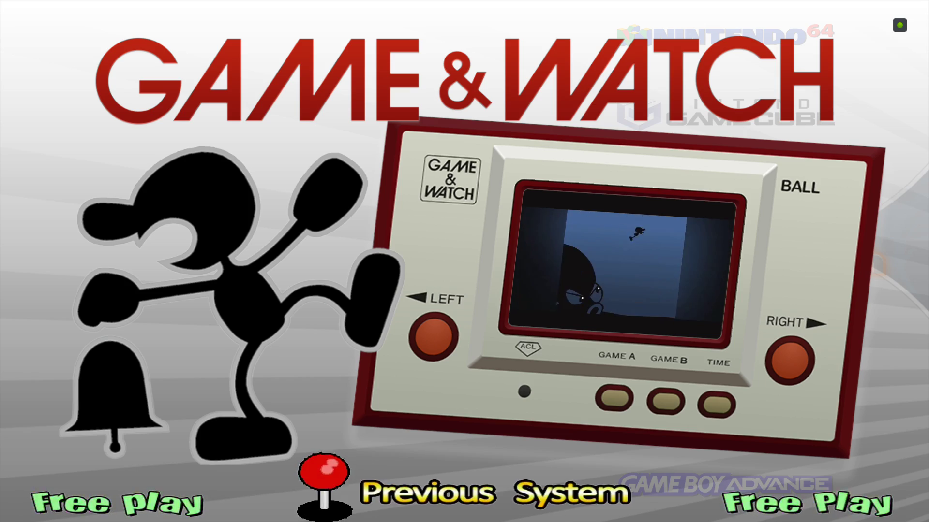
Step: Exit the Game & Watch system wheel to the Android TV home screen and launch RetroArch from the Games row
{"action": "key", "text": "Escape"}
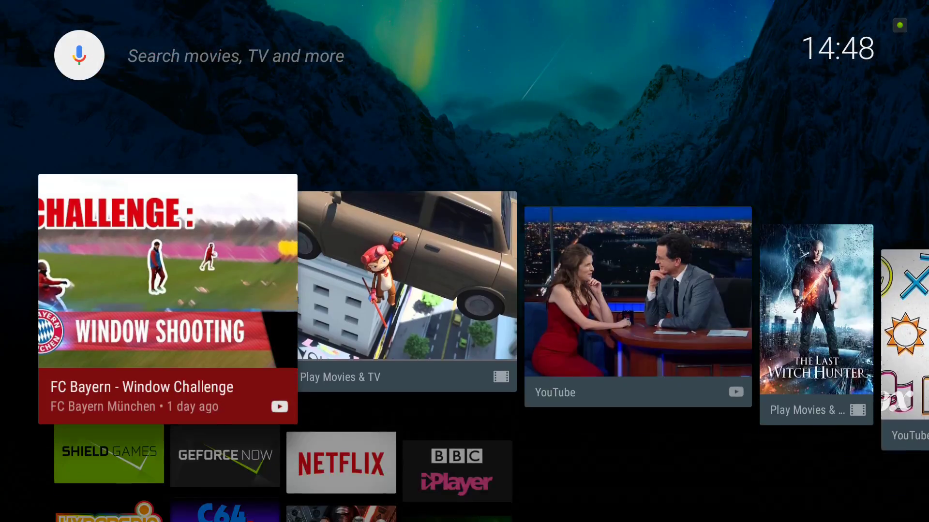
{"action": "key", "text": "Down"}
{"action": "key", "text": "Down"}
{"action": "key", "text": "Down"}
{"action": "key", "text": "Down"}
{"action": "key", "text": "Down"}
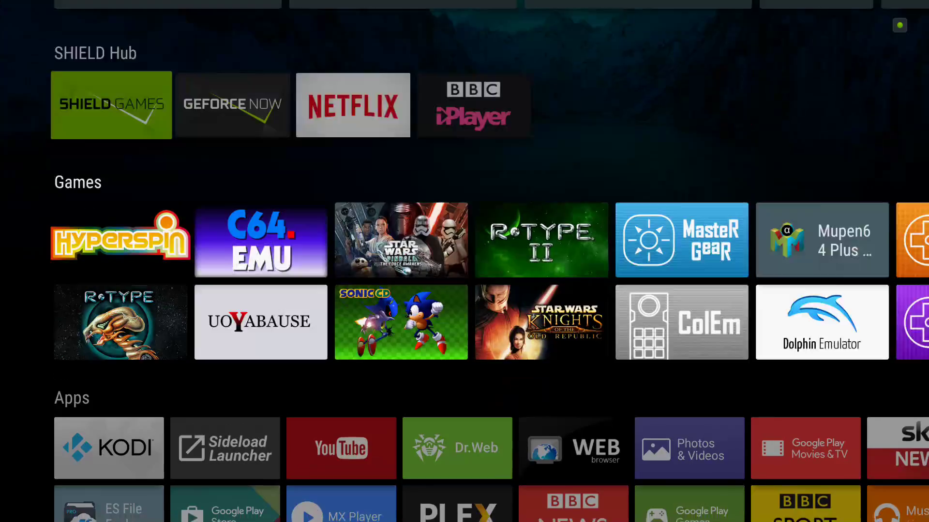
{"action": "key", "text": "Right"}
{"action": "key", "text": "Right"}
{"action": "key", "text": "Right"}
{"action": "key", "text": "Right"}
{"action": "key", "text": "Right"}
{"action": "key", "text": "Right"}
{"action": "key", "text": "Right"}
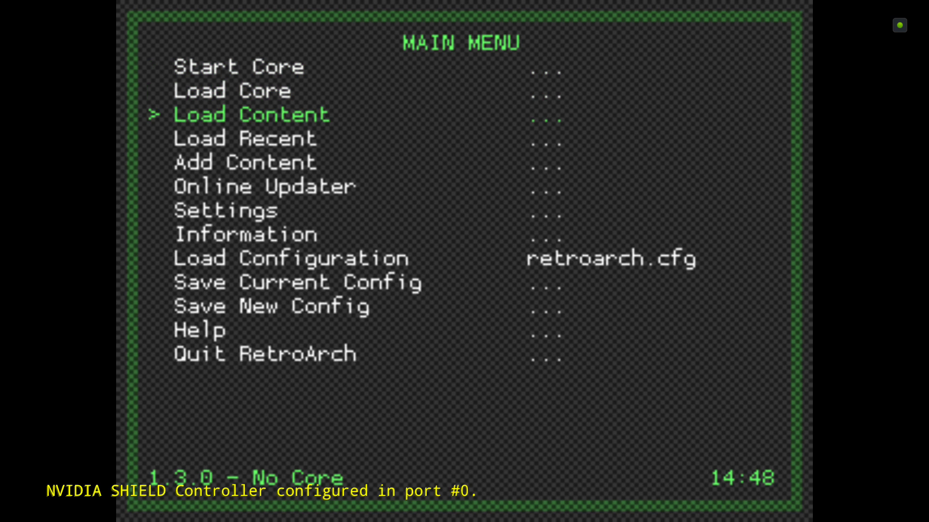
Step: Open the Core Updater list in RetroArch's Online Updater
{"action": "key", "text": "Up"}
{"action": "key", "text": "Down"}
{"action": "key", "text": "Down"}
{"action": "key", "text": "Down"}
{"action": "key", "text": "Down"}
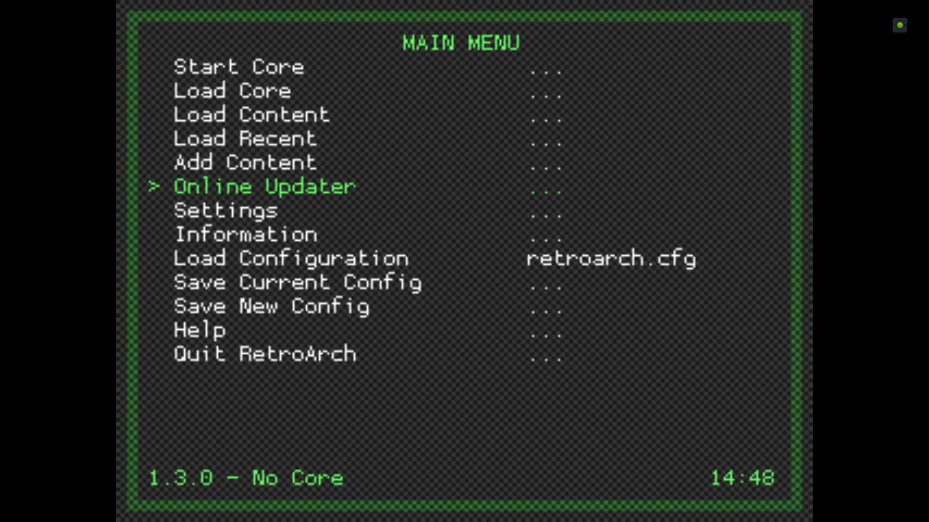
{"action": "key", "text": "Return"}
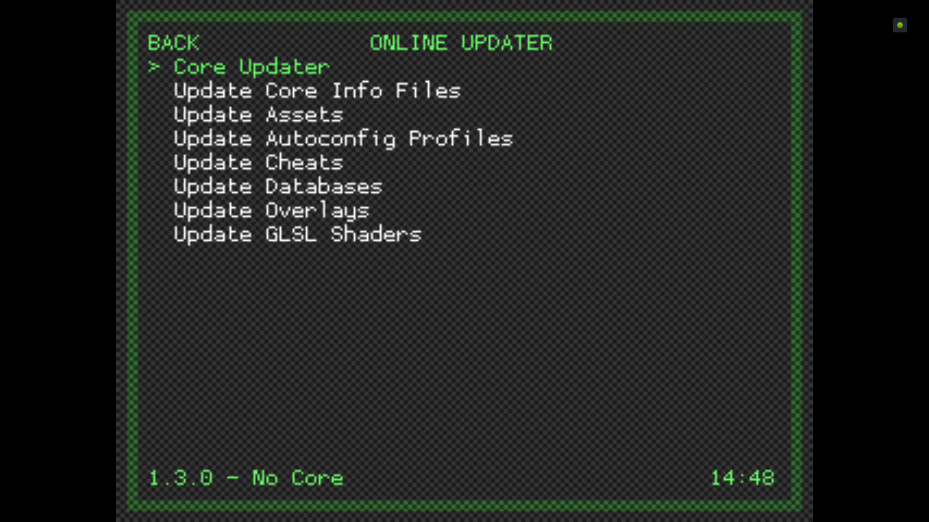
{"action": "key", "text": "Return"}
Step: Download the Game & Watch (GW) core and return to the main menu
{"action": "key", "text": "Down"}
{"action": "key", "text": "Down"}
{"action": "key", "text": "Down"}
{"action": "key", "text": "Down"}
{"action": "key", "text": "Down"}
{"action": "key", "text": "Down"}
{"action": "key", "text": "Down"}
{"action": "key", "text": "Down"}
{"action": "key", "text": "Down"}
{"action": "key", "text": "Down"}
{"action": "key", "text": "Down"}
{"action": "key", "text": "Down"}
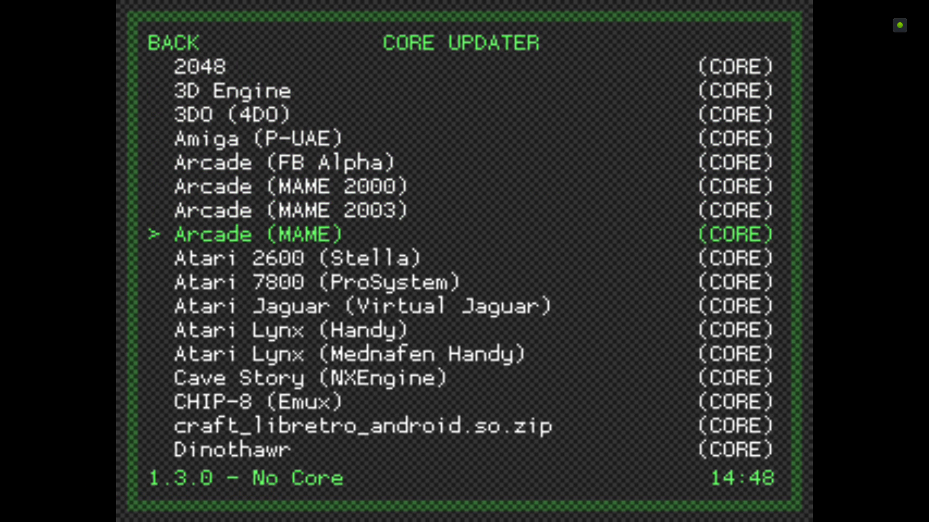
{"action": "key", "text": "Down"}
{"action": "key", "text": "Down"}
{"action": "key", "text": "Down"}
{"action": "key", "text": "Down"}
{"action": "key", "text": "Down"}
{"action": "key", "text": "Down"}
{"action": "key", "text": "Down"}
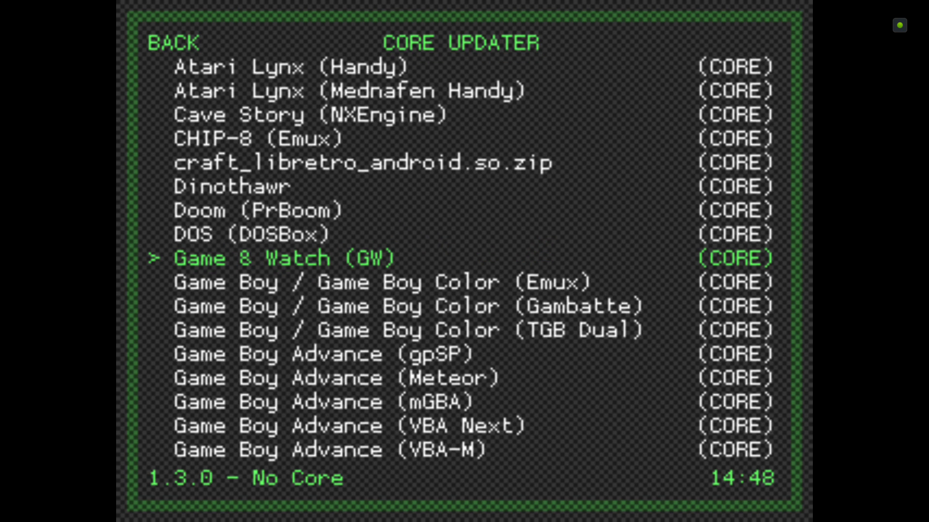
{"action": "key", "text": "Return"}
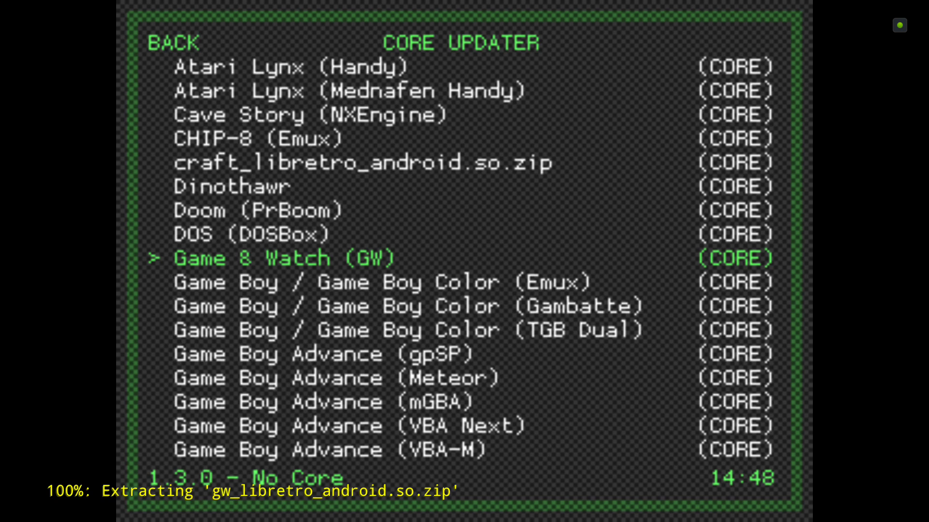
{"action": "key", "text": "BackSpace"}
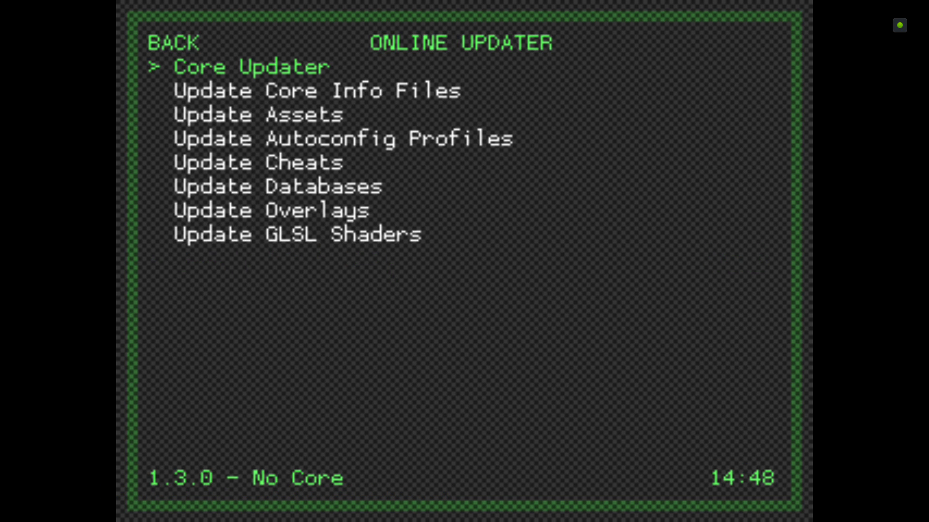
{"action": "key", "text": "Down"}
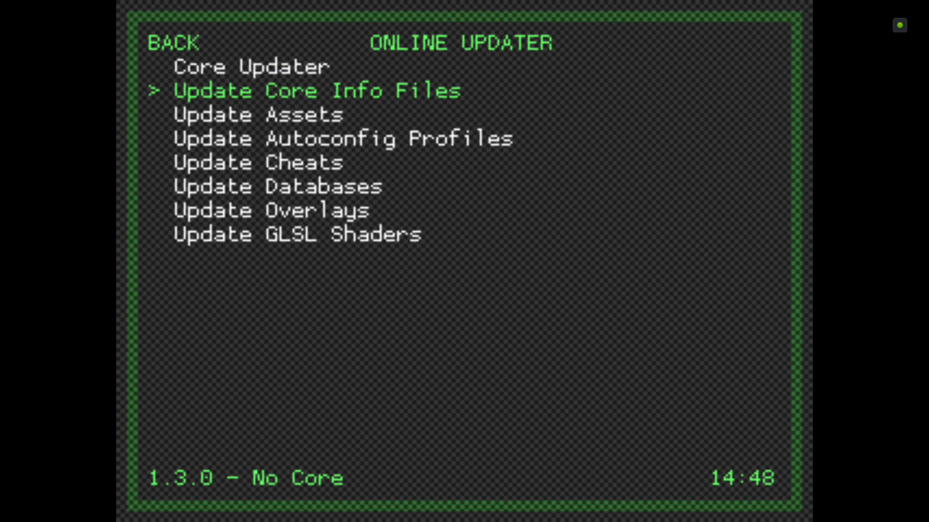
{"action": "key", "text": "BackSpace"}
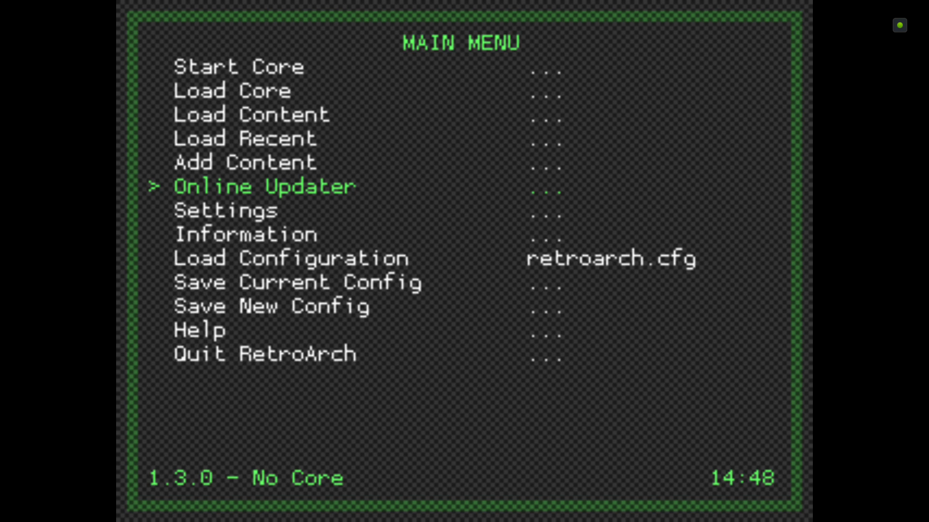
Step: Open the downloadable content list under Add Content and look through the available handheld game archives
{"action": "key", "text": "Up"}
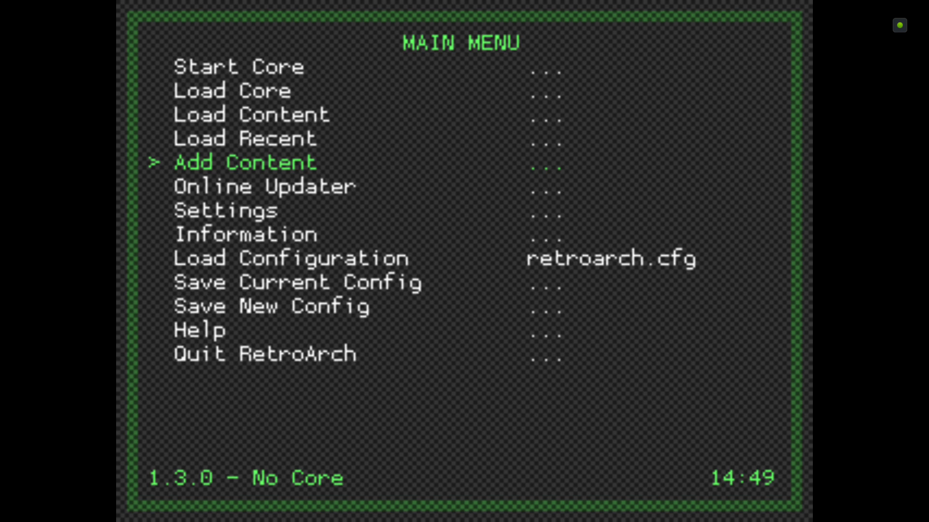
{"action": "key", "text": "Return"}
{"action": "key", "text": "Return"}
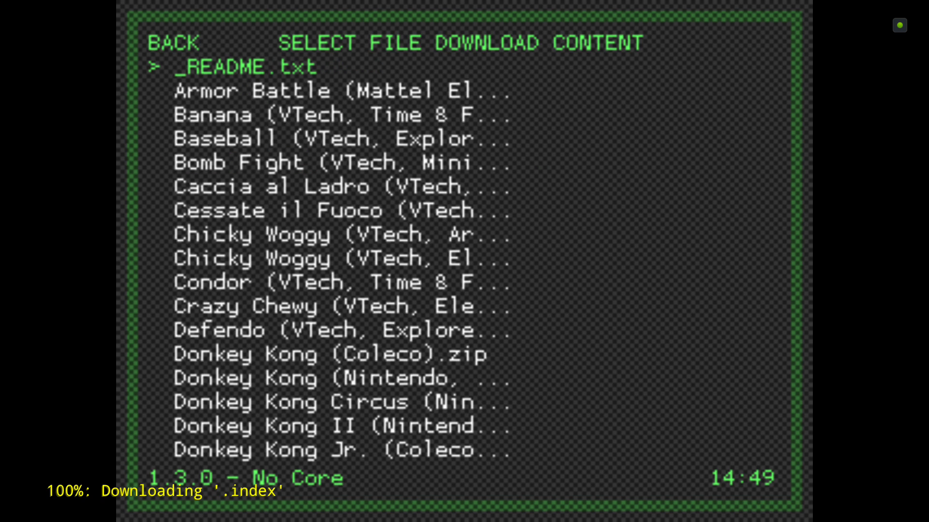
{"action": "key", "text": "Down"}
{"action": "key", "text": "Down"}
{"action": "key", "text": "Down"}
{"action": "key", "text": "Down"}
{"action": "key", "text": "Down"}
{"action": "key", "text": "Down"}
{"action": "key", "text": "Down"}
{"action": "key", "text": "Down"}
{"action": "key", "text": "Down"}
{"action": "key", "text": "Down"}
{"action": "key", "text": "Down"}
{"action": "key", "text": "Down"}
{"action": "key", "text": "Down"}
{"action": "key", "text": "Down"}
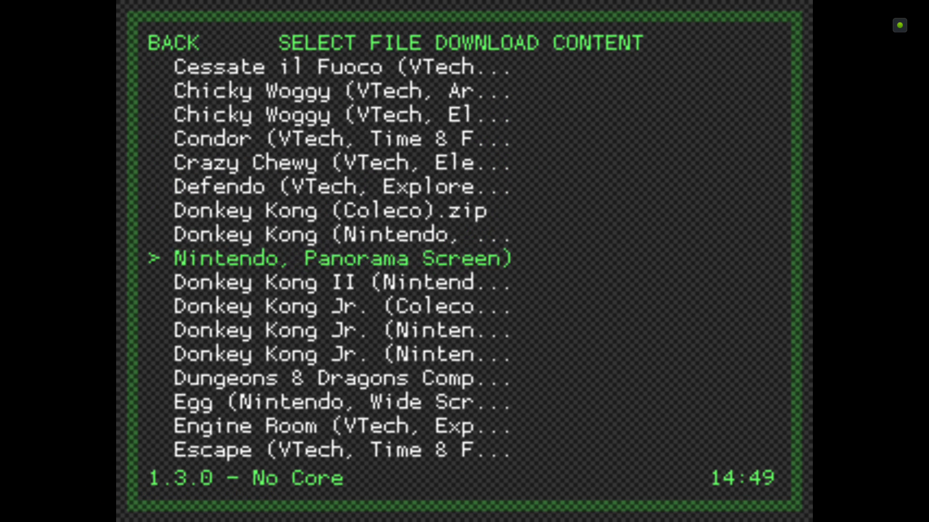
{"action": "key", "text": "Down"}
{"action": "key", "text": "Down"}
{"action": "key", "text": "Down"}
{"action": "key", "text": "Down"}
{"action": "key", "text": "Down"}
{"action": "key", "text": "Down"}
{"action": "key", "text": "Down"}
{"action": "key", "text": "Down"}
{"action": "key", "text": "Down"}
{"action": "key", "text": "Down"}
{"action": "key", "text": "Down"}
{"action": "key", "text": "Down"}
{"action": "key", "text": "Down"}
{"action": "key", "text": "Down"}
{"action": "key", "text": "Up"}
{"action": "key", "text": "Up"}
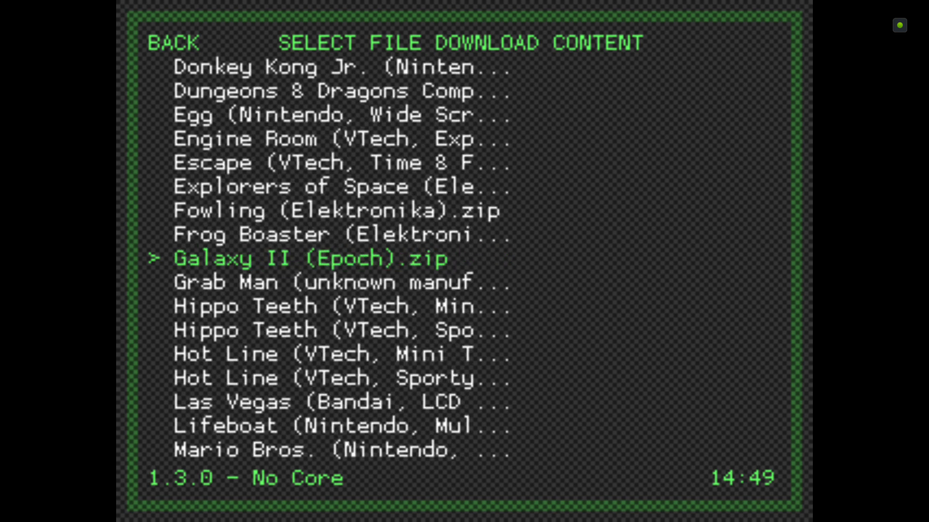
Step: Download 'Donkey Kong (Nintendo, Multi Screen).zip' from the content list and return to the main menu
{"action": "key", "text": "Up"}
{"action": "key", "text": "Up"}
{"action": "key", "text": "Up"}
{"action": "key", "text": "Up"}
{"action": "key", "text": "Up"}
{"action": "key", "text": "Up"}
{"action": "key", "text": "Up"}
{"action": "key", "text": "Up"}
{"action": "key", "text": "Up"}
{"action": "key", "text": "Up"}
{"action": "key", "text": "Up"}
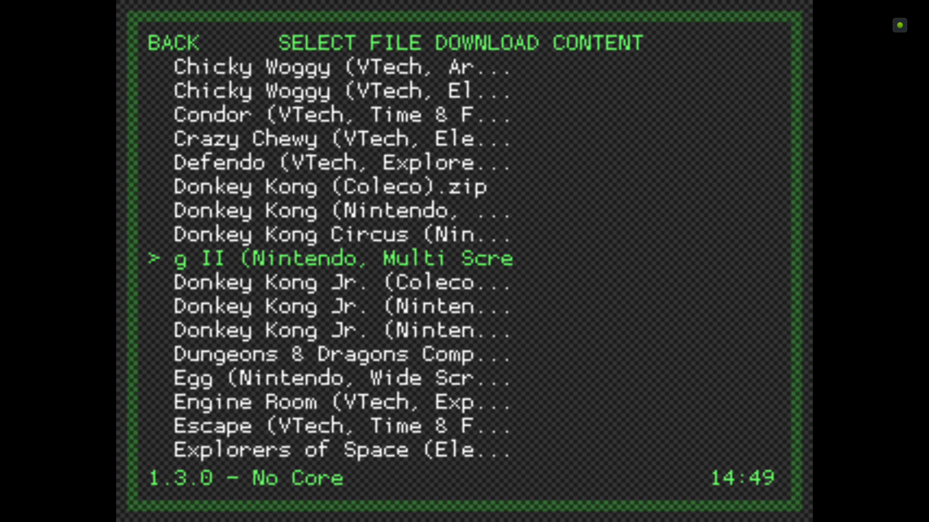
{"action": "key", "text": "Up"}
{"action": "key", "text": "Up"}
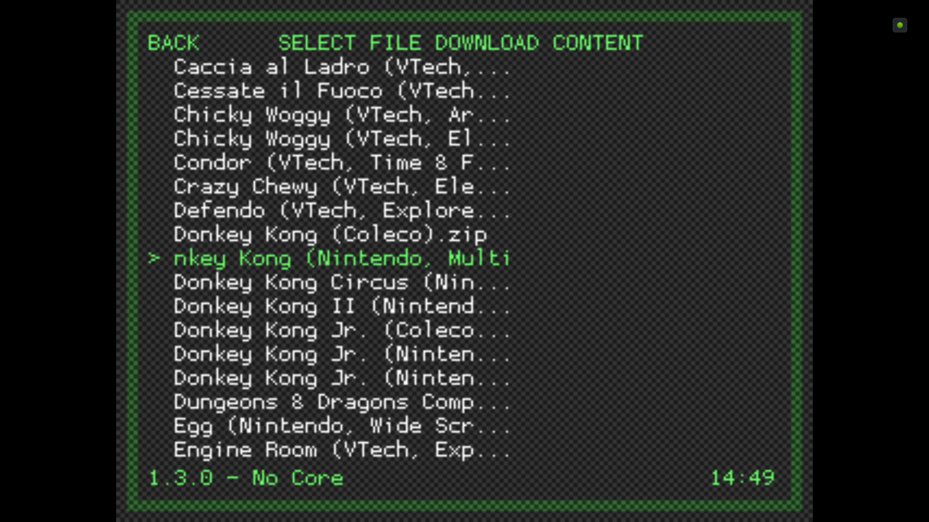
{"action": "key", "text": "Return"}
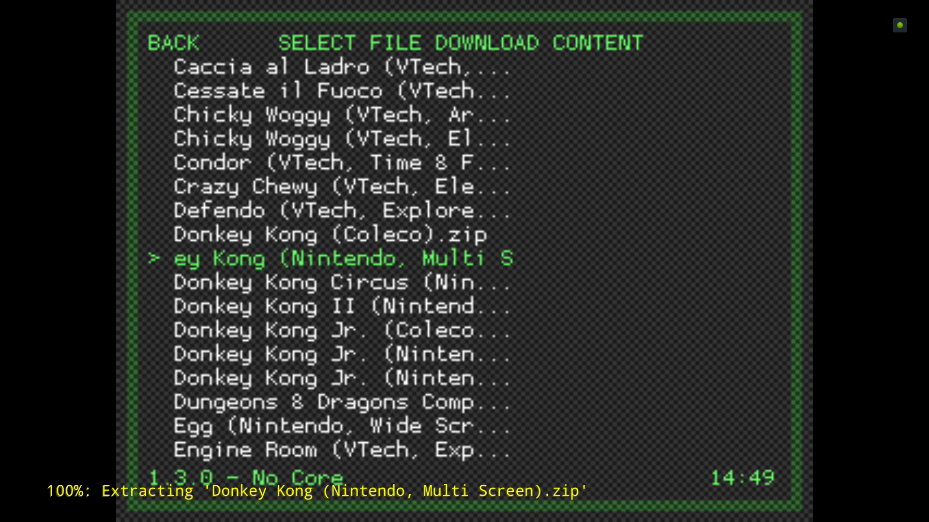
{"action": "key", "text": "BackSpace"}
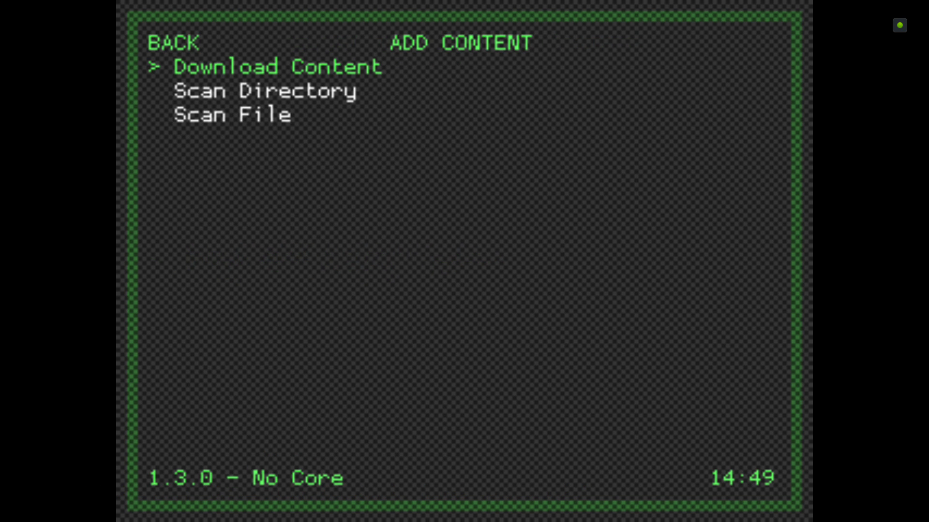
{"action": "key", "text": "BackSpace"}
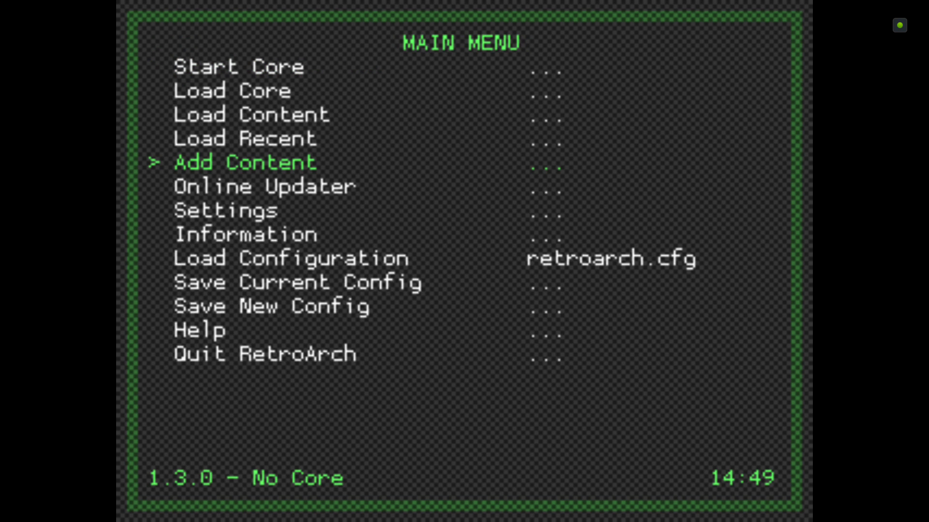
Step: Check the Downloads Dir path in the Directory settings and return to the main menu
{"action": "key", "text": "Down"}
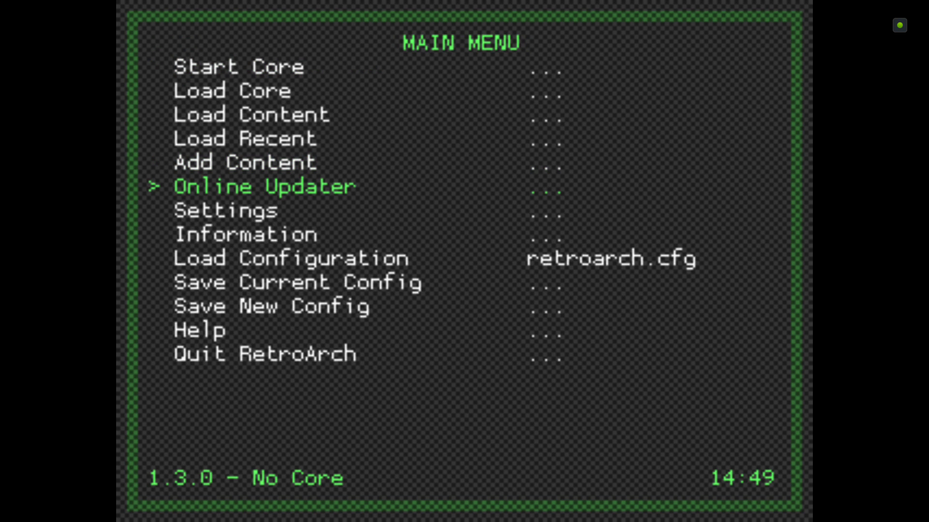
{"action": "key", "text": "Down"}
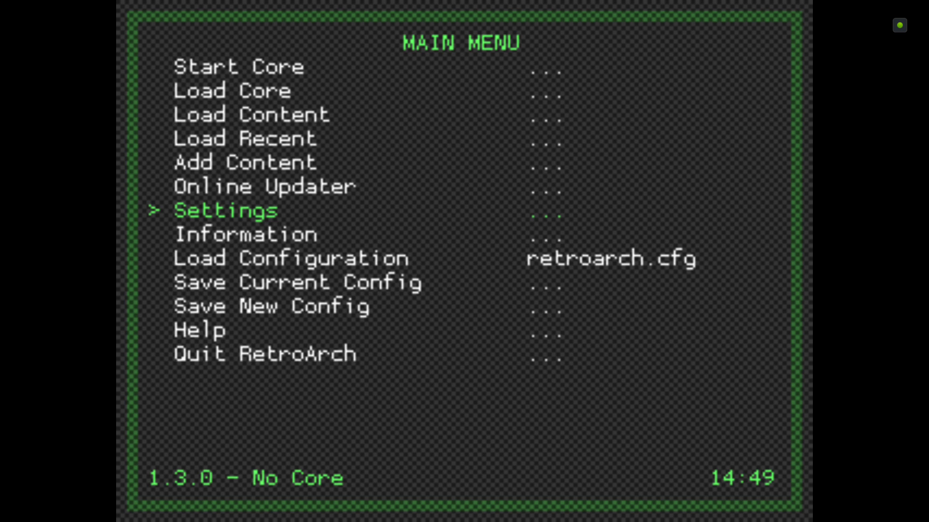
{"action": "key", "text": "Return"}
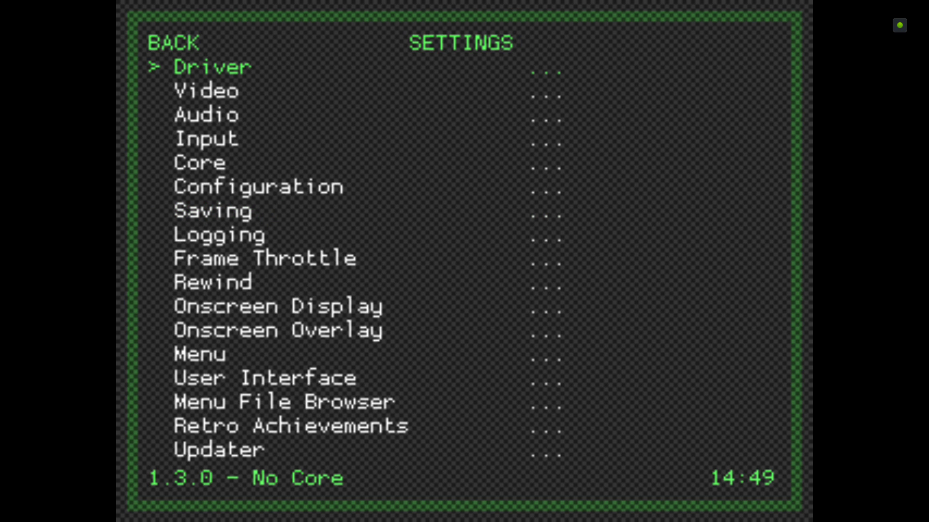
{"action": "key", "text": "Up"}
{"action": "key", "text": "Up"}
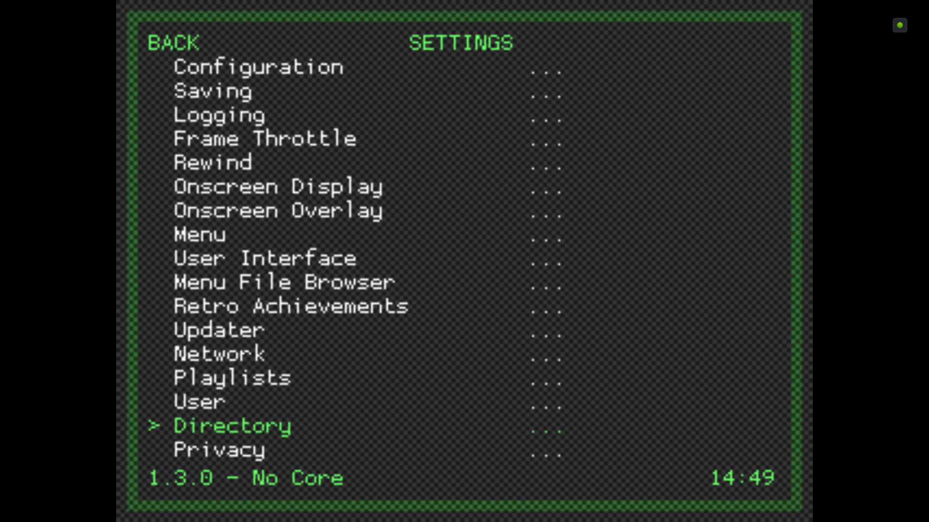
{"action": "key", "text": "Return"}
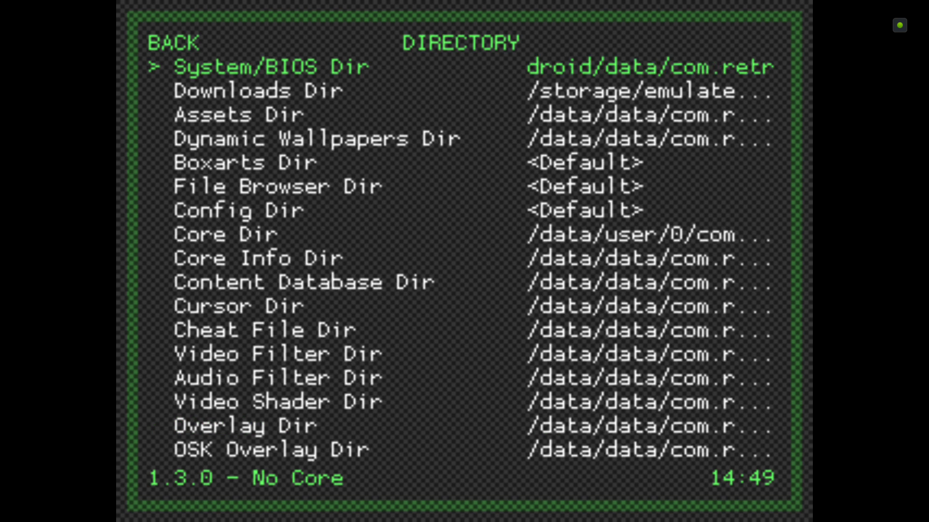
{"action": "key", "text": "Down"}
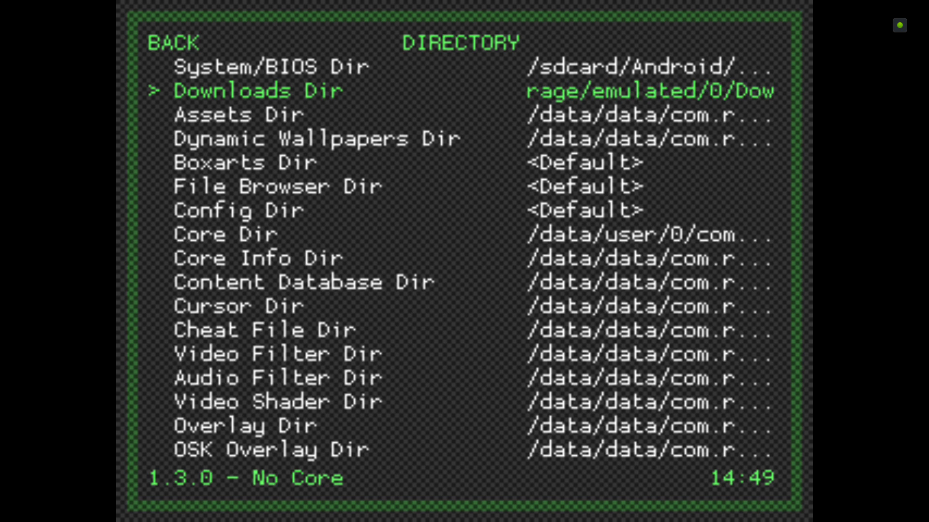
{"action": "key", "text": "BackSpace"}
{"action": "key", "text": "BackSpace"}
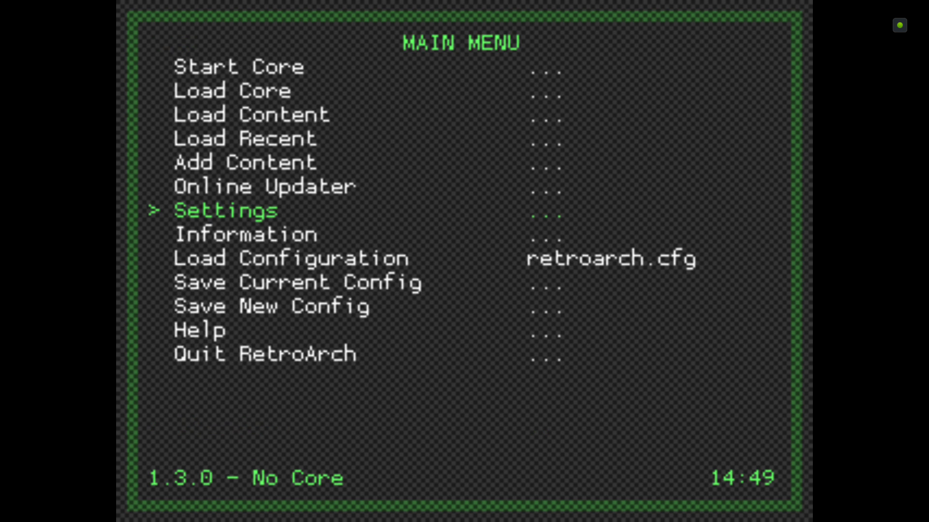
Step: Quit RetroArch from its main menu
{"action": "key", "text": "Down"}
{"action": "key", "text": "Down"}
{"action": "key", "text": "Down"}
{"action": "key", "text": "Down"}
{"action": "key", "text": "Down"}
{"action": "key", "text": "Down"}
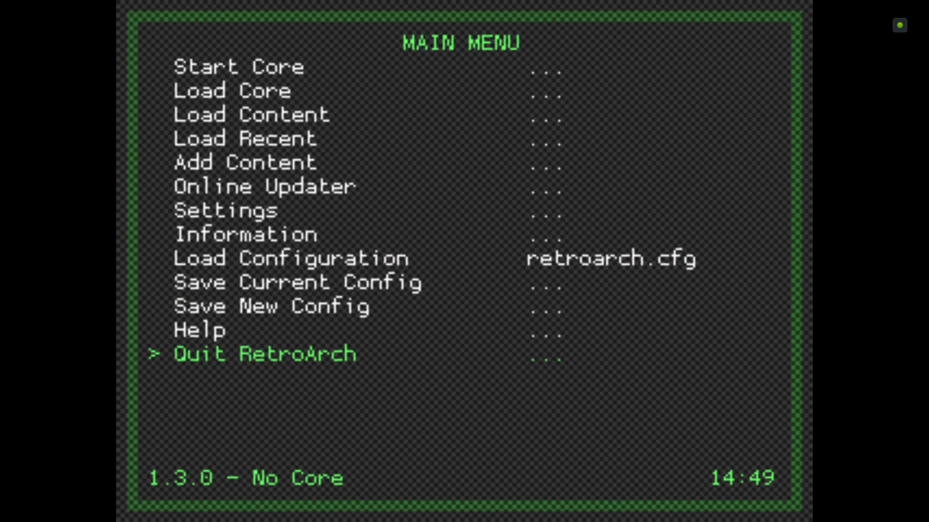
{"action": "key", "text": "Return"}
Step: Launch ES File Explorer from the Apps row of the home screen
{"action": "key", "text": "Left"}
{"action": "key", "text": "Left"}
{"action": "key", "text": "Left"}
{"action": "key", "text": "Left"}
{"action": "key", "text": "Left"}
{"action": "key", "text": "Left"}
{"action": "key", "text": "Left"}
{"action": "key", "text": "Left"}
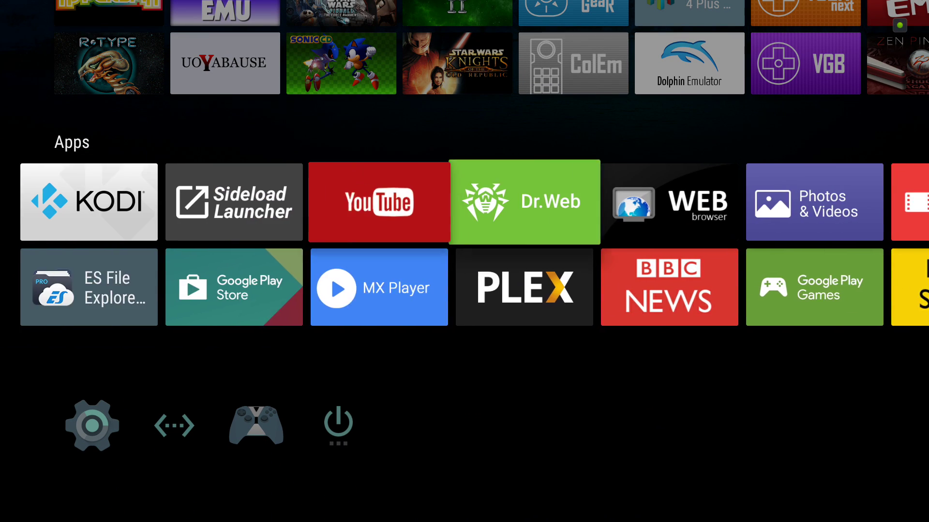
{"action": "key", "text": "Down"}
{"action": "key", "text": "Return"}
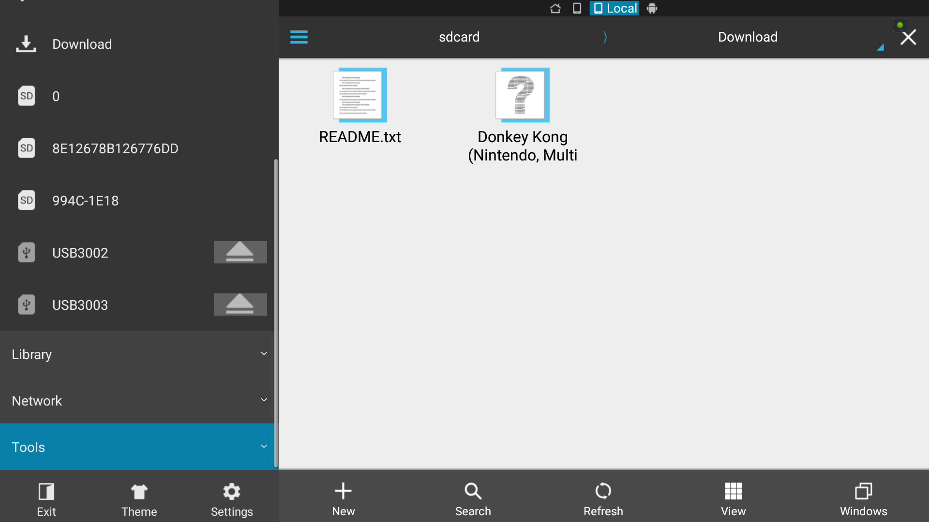
Step: Open the local Home location to show the folders on the sdcard
{"action": "key", "text": "Up"}
{"action": "key", "text": "Up"}
{"action": "key", "text": "Up"}
{"action": "key", "text": "Up"}
{"action": "key", "text": "Up"}
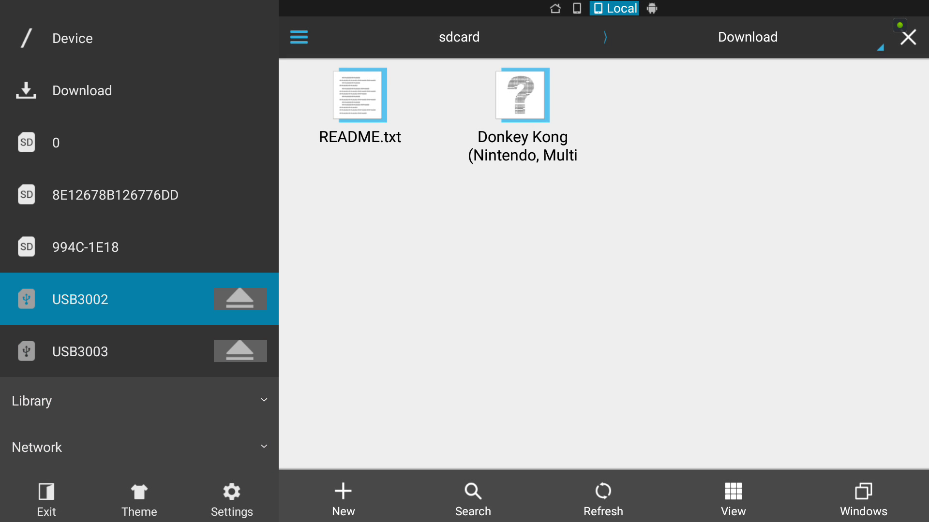
{"action": "key", "text": "Up"}
{"action": "key", "text": "Up"}
{"action": "key", "text": "Up"}
{"action": "key", "text": "Up"}
{"action": "key", "text": "Up"}
{"action": "key", "text": "Up"}
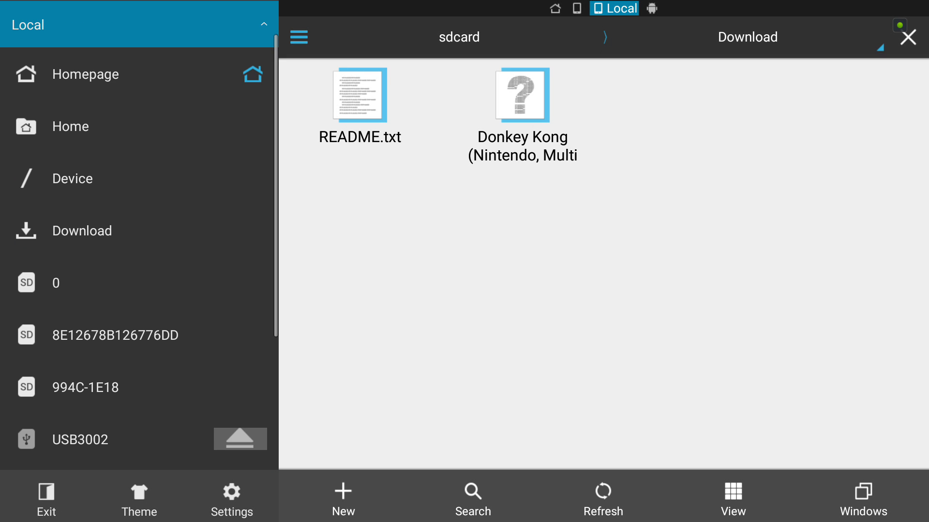
{"action": "key", "text": "Down"}
{"action": "key", "text": "Return"}
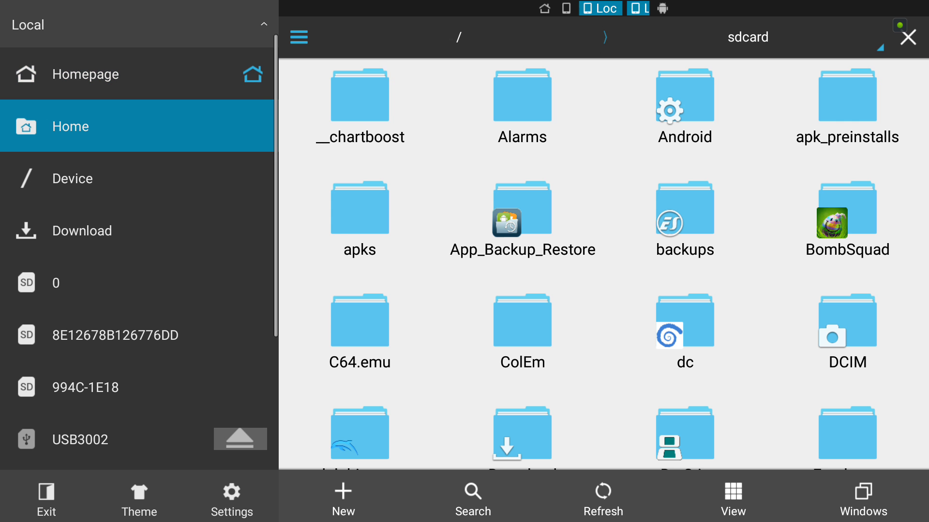
Step: Open the Download folder on the sdcard
{"action": "key", "text": "Right"}
{"action": "key", "text": "Right"}
{"action": "key", "text": "Right"}
{"action": "key", "text": "Down"}
{"action": "key", "text": "Down"}
{"action": "key", "text": "Down"}
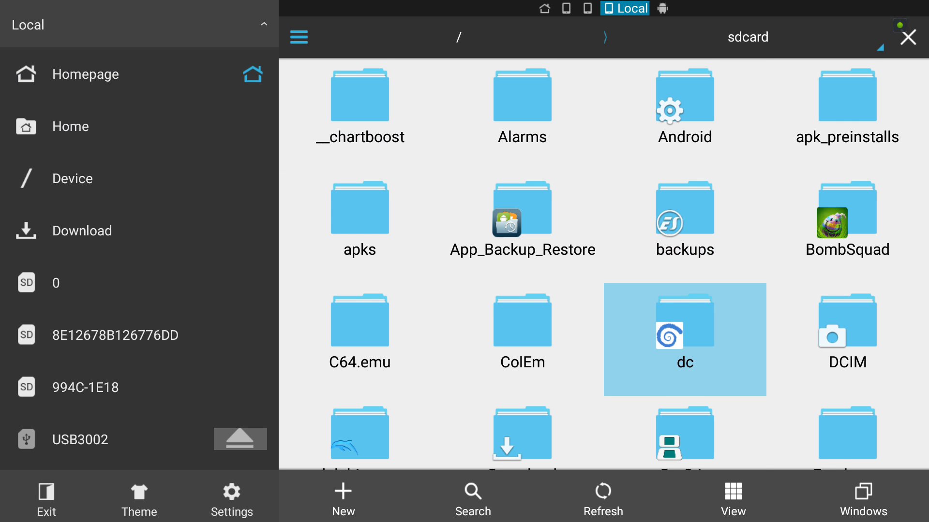
{"action": "key", "text": "Left"}
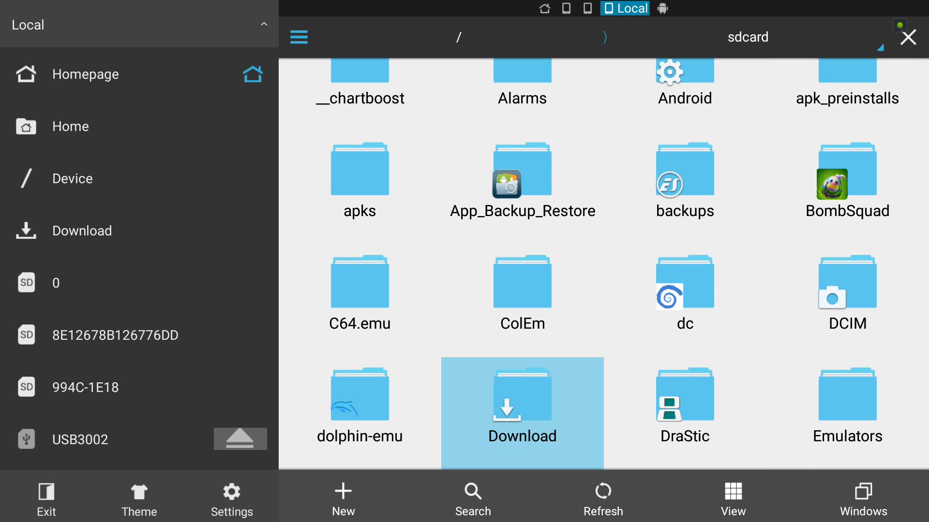
{"action": "key", "text": "Return"}
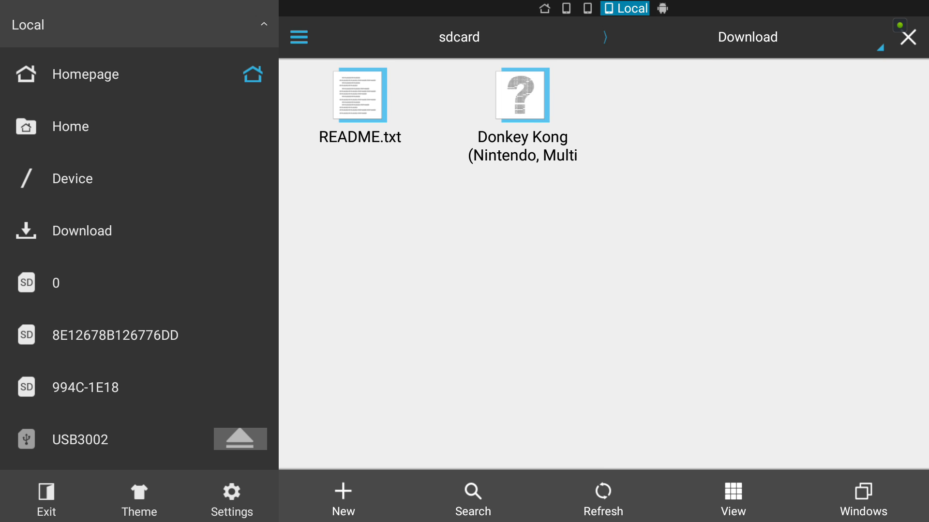
Step: Highlight the Donkey Kong (Nintendo, Multi Screen) game file in the Download folder
{"action": "key", "text": "Left"}
{"action": "key", "text": "Right"}
{"action": "key", "text": "Right"}
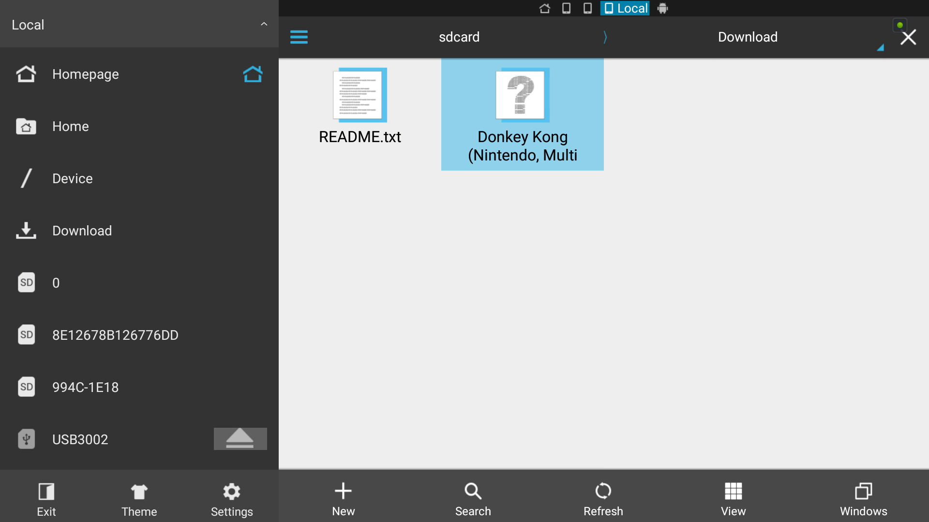
Step: Return to the Android TV home screen and launch RetroArch from the Apps row
{"action": "key", "text": "super"}
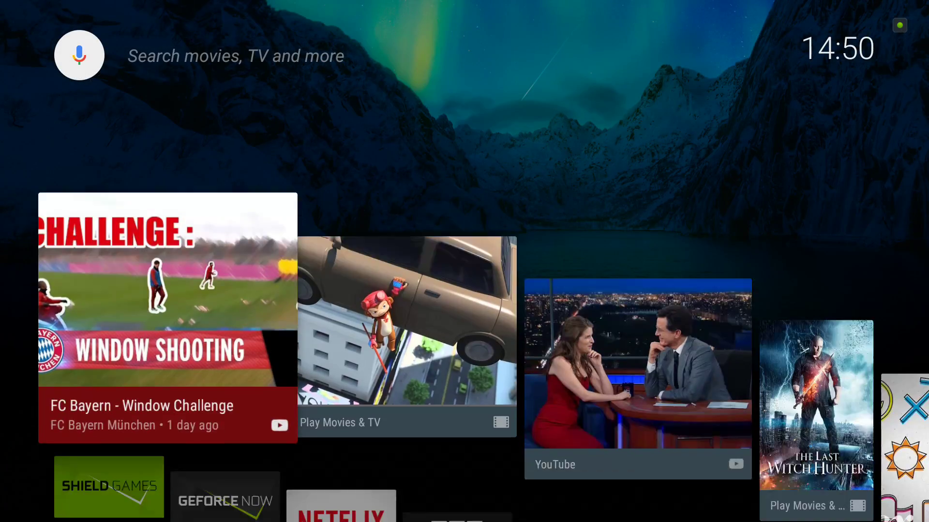
{"action": "key", "text": "Down"}
{"action": "key", "text": "Down"}
{"action": "key", "text": "Down"}
{"action": "key", "text": "Down"}
{"action": "key", "text": "Down"}
{"action": "key", "text": "Right"}
{"action": "key", "text": "Right"}
{"action": "key", "text": "Right"}
{"action": "key", "text": "Right"}
{"action": "key", "text": "Right"}
{"action": "key", "text": "Right"}
{"action": "key", "text": "Right"}
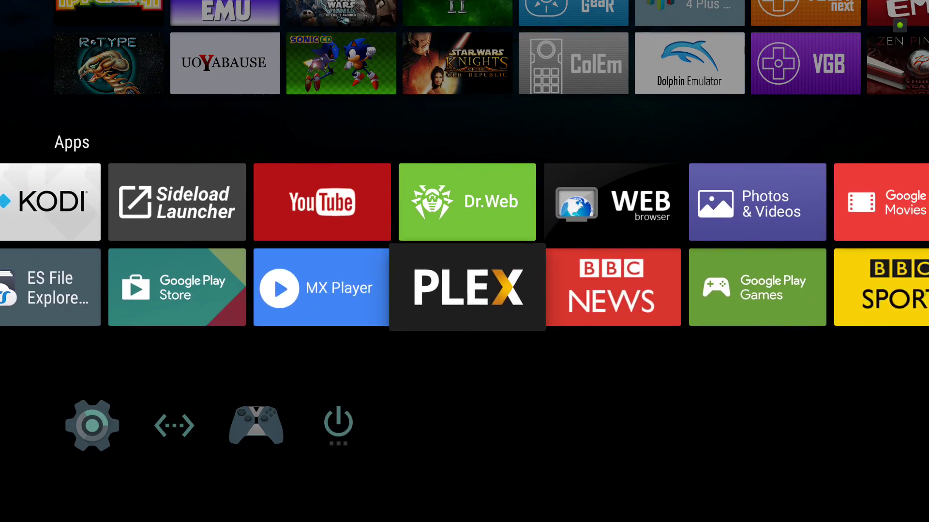
{"action": "key", "text": "Up"}
{"action": "key", "text": "Right"}
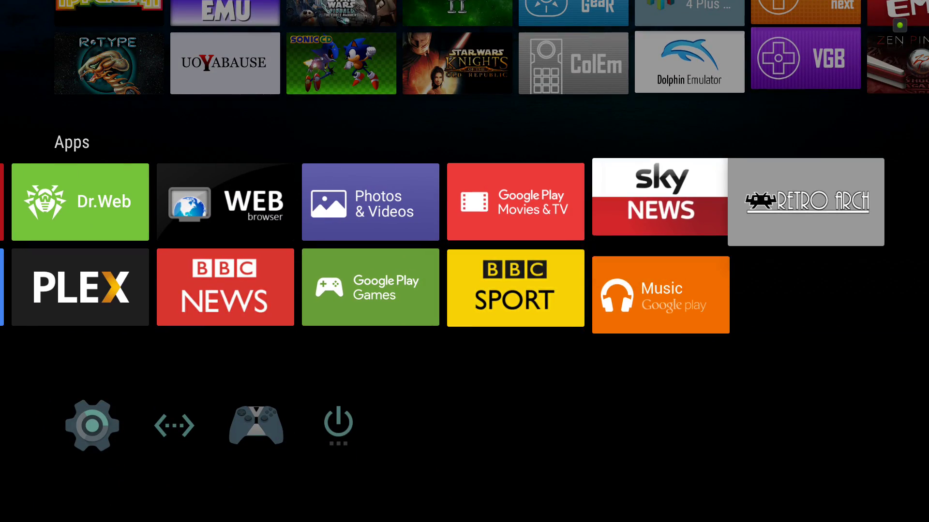
{"action": "key", "text": "Return"}
Step: Load the Game & Watch (GW) core
{"action": "key", "text": "Down"}
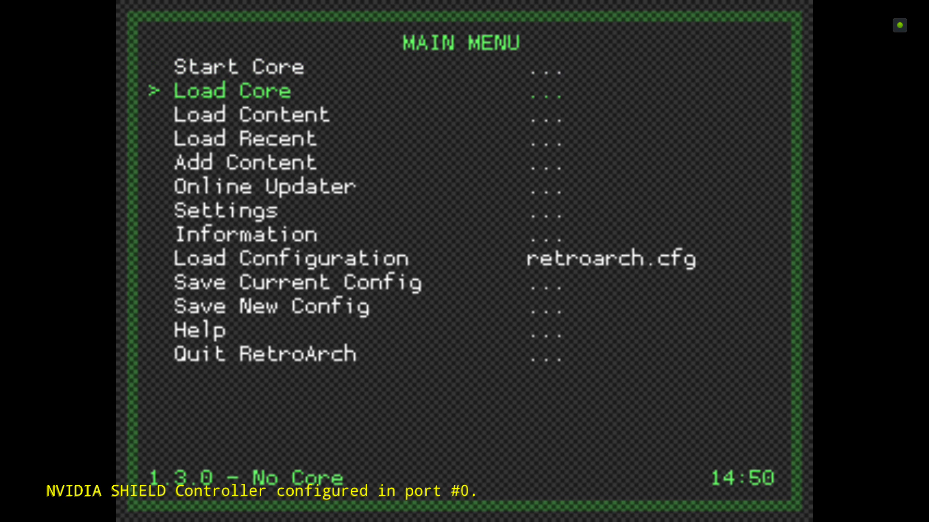
{"action": "key", "text": "Down"}
{"action": "key", "text": "Up"}
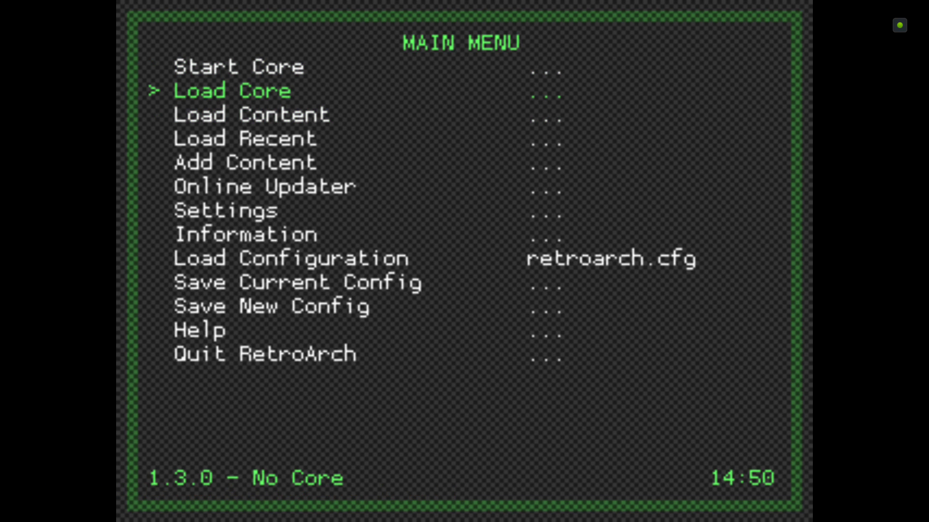
{"action": "key", "text": "Down"}
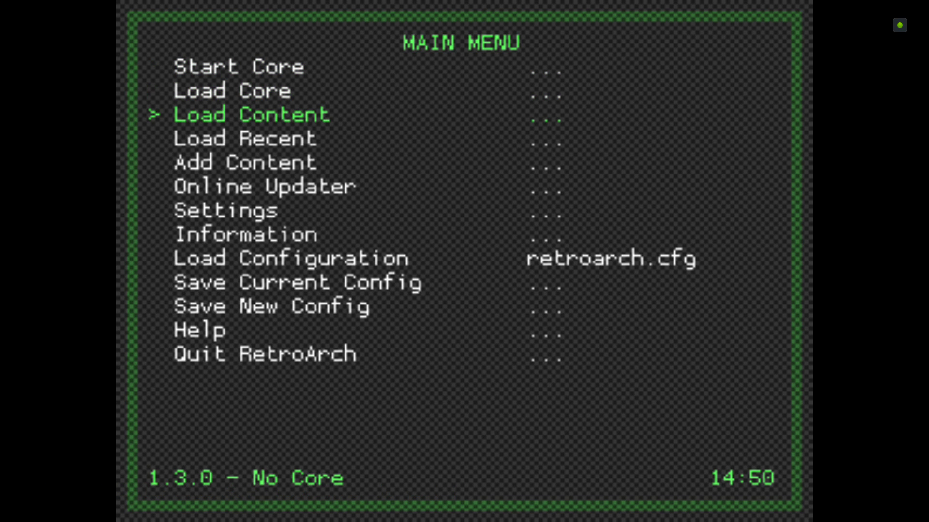
{"action": "key", "text": "Up"}
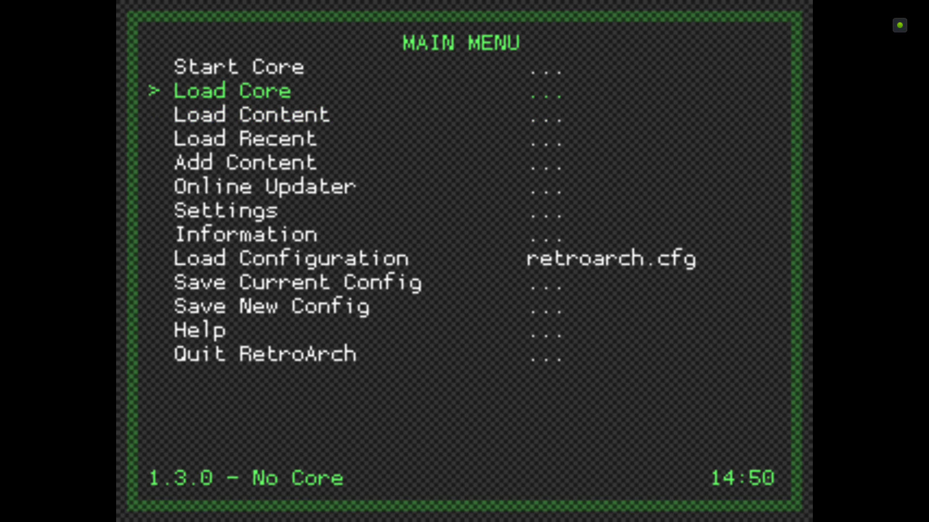
{"action": "key", "text": "Return"}
{"action": "key", "text": "Down"}
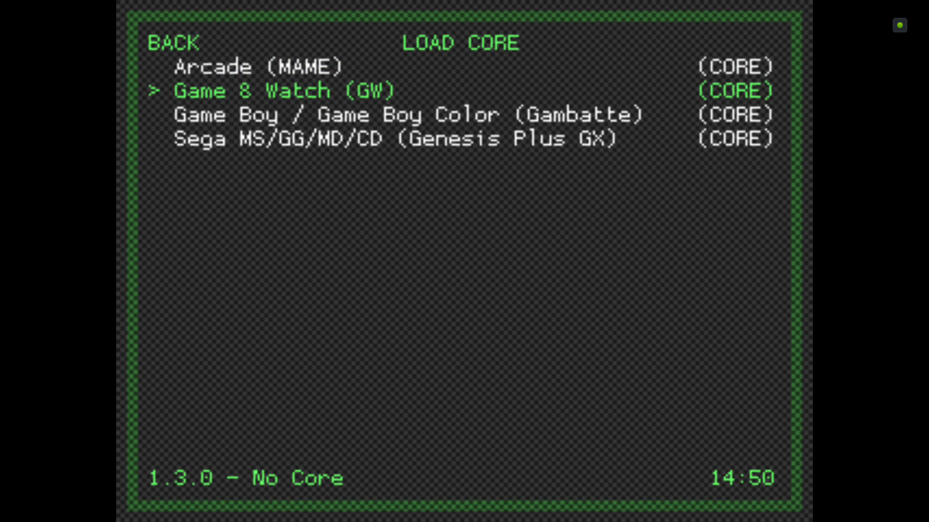
{"action": "key", "text": "Return"}
Step: Start loading content by selecting a file and browse to the root directory /
{"action": "key", "text": "Down"}
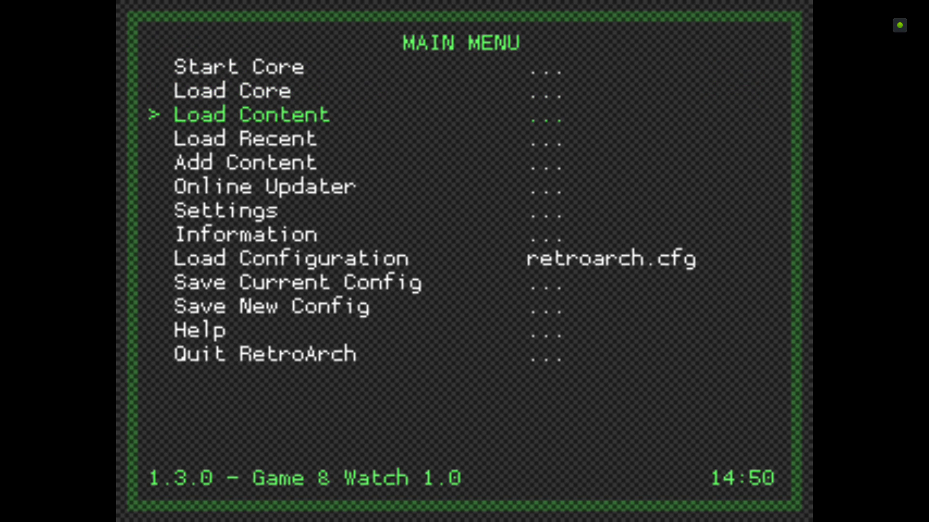
{"action": "key", "text": "Return"}
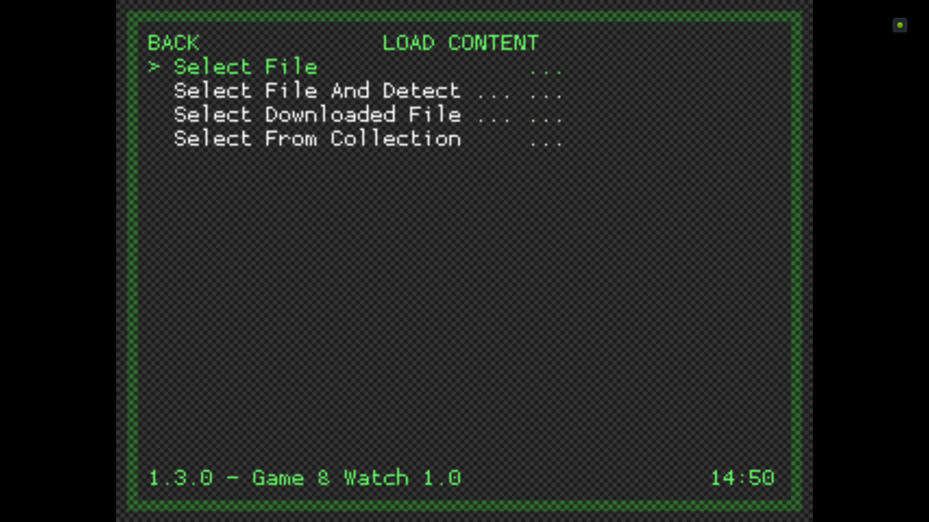
{"action": "key", "text": "Return"}
{"action": "key", "text": "Down"}
{"action": "key", "text": "Down"}
{"action": "key", "text": "Down"}
{"action": "key", "text": "Return"}
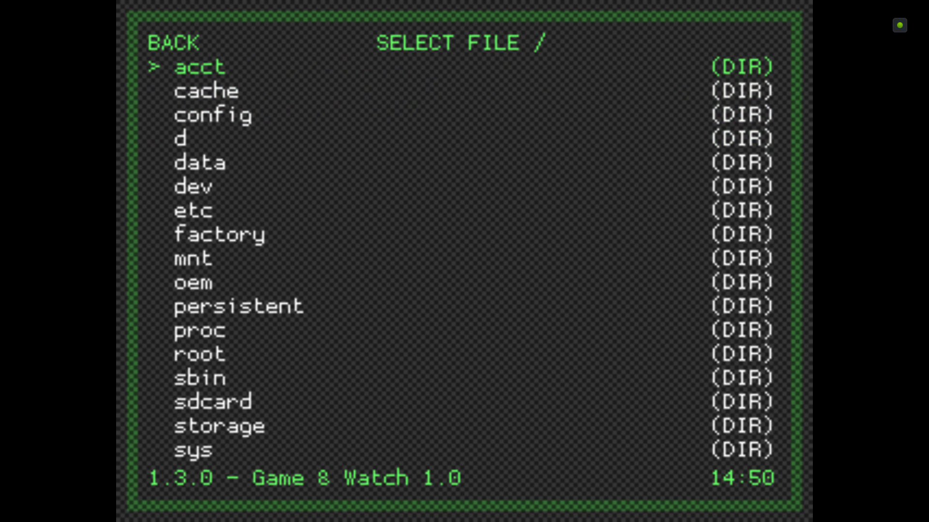
Step: Open the sdcard directory from the root directory listing
{"action": "key", "text": "Down"}
{"action": "key", "text": "Down"}
{"action": "key", "text": "Down"}
{"action": "key", "text": "Down"}
{"action": "key", "text": "Down"}
{"action": "key", "text": "Down"}
{"action": "key", "text": "Down"}
{"action": "key", "text": "Down"}
{"action": "key", "text": "Down"}
{"action": "key", "text": "Down"}
{"action": "key", "text": "Down"}
{"action": "key", "text": "Down"}
{"action": "key", "text": "Down"}
{"action": "key", "text": "Down"}
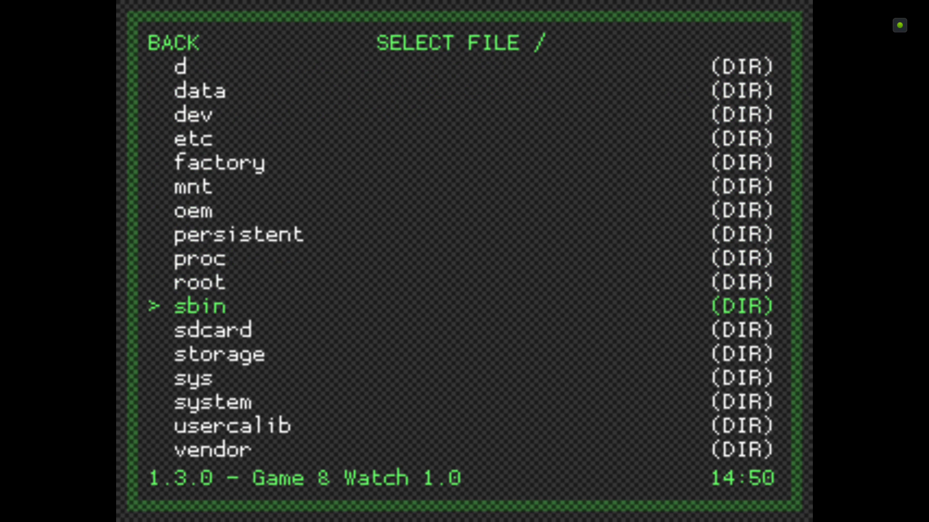
{"action": "key", "text": "Return"}
Step: Open the Download directory inside /sdcard
{"action": "key", "text": "Down"}
{"action": "key", "text": "Down"}
{"action": "key", "text": "Down"}
{"action": "key", "text": "Down"}
{"action": "key", "text": "Down"}
{"action": "key", "text": "Down"}
{"action": "key", "text": "Down"}
{"action": "key", "text": "Down"}
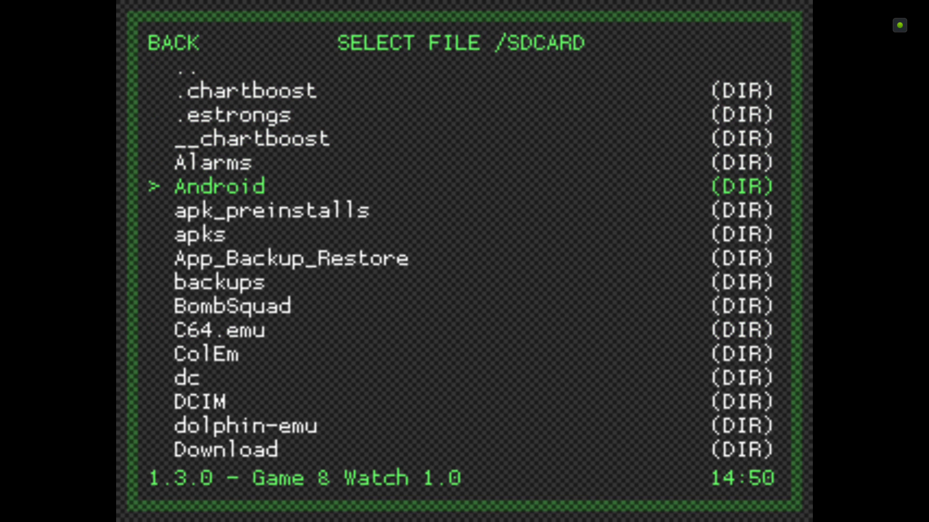
{"action": "key", "text": "Down"}
{"action": "key", "text": "Down"}
{"action": "key", "text": "Down"}
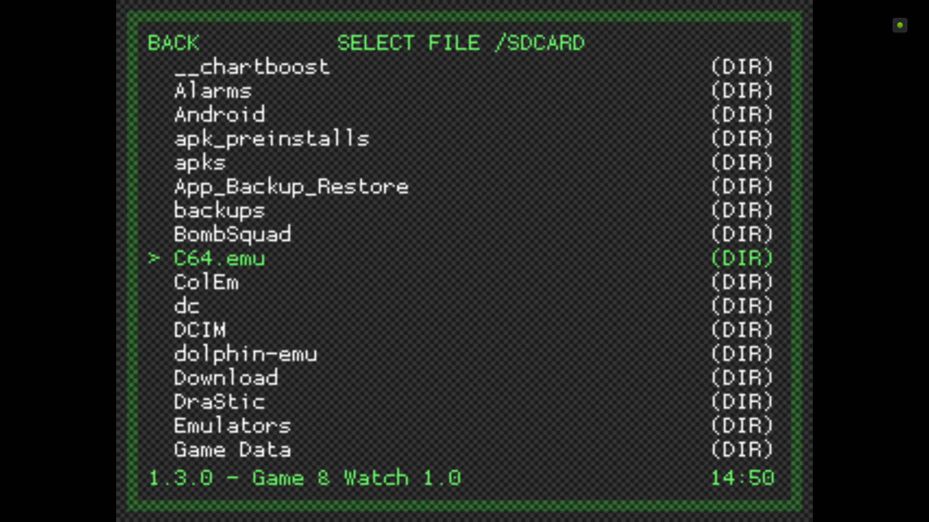
{"action": "key", "text": "Down"}
{"action": "key", "text": "Down"}
{"action": "key", "text": "Down"}
{"action": "key", "text": "Down"}
{"action": "key", "text": "Down"}
{"action": "key", "text": "Return"}
Step: Load the Donkey Kong (Nintendo, Multi Screen).mgw file and start a game
{"action": "key", "text": "Down"}
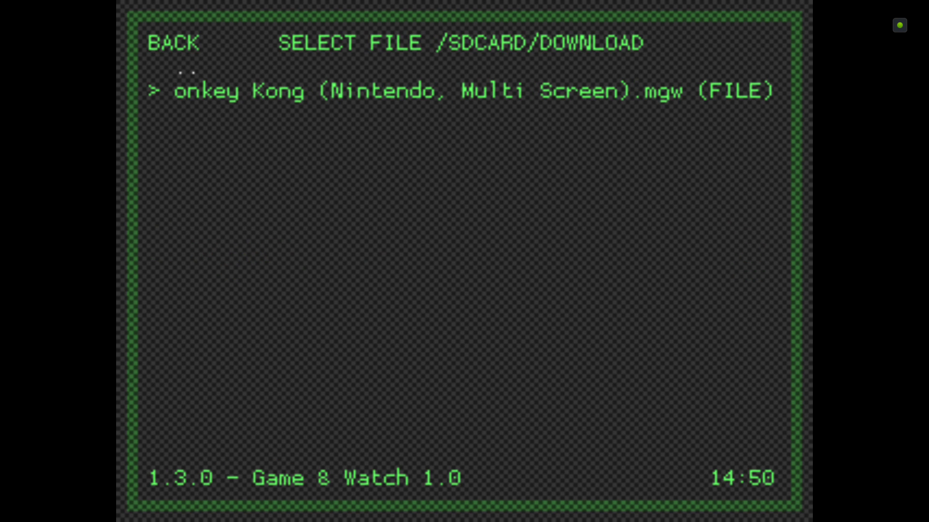
{"action": "key", "text": "Return"}
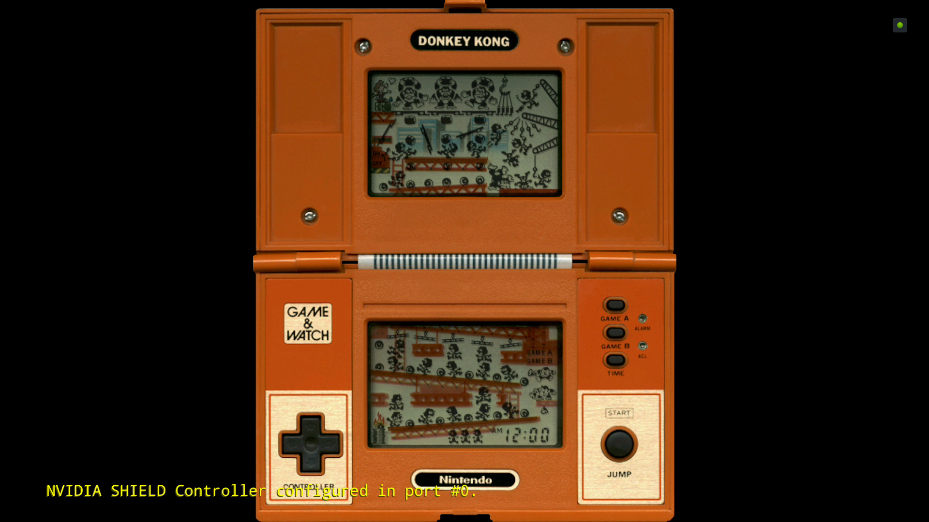
{"action": "key", "text": "Return"}
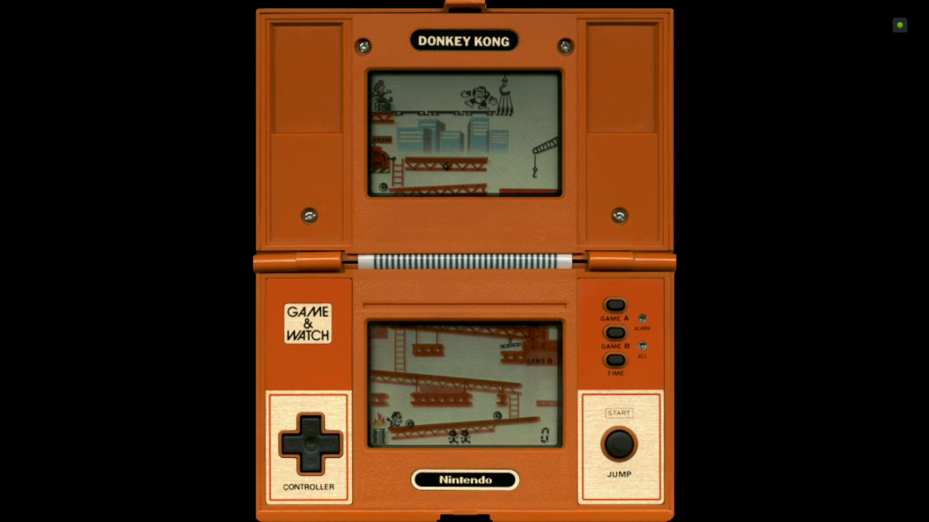
{"action": "key", "text": "x"}
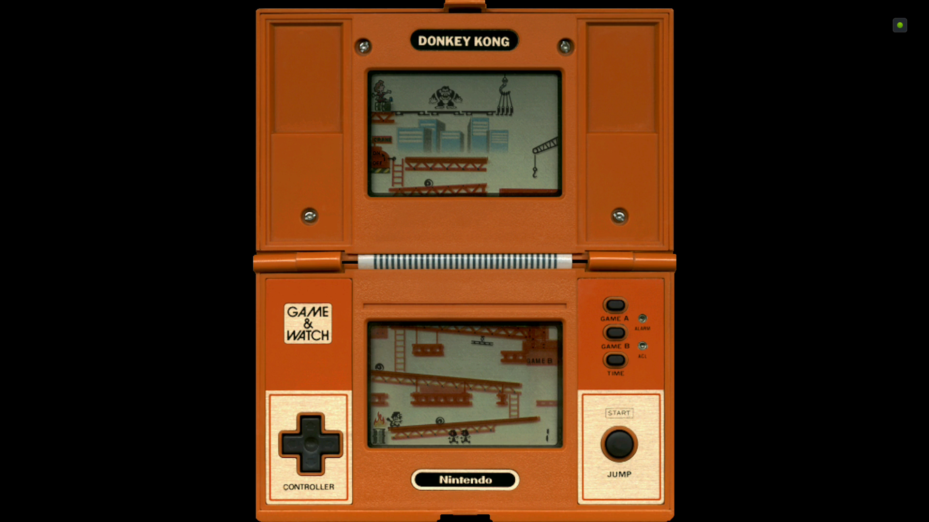
{"action": "key", "text": "x"}
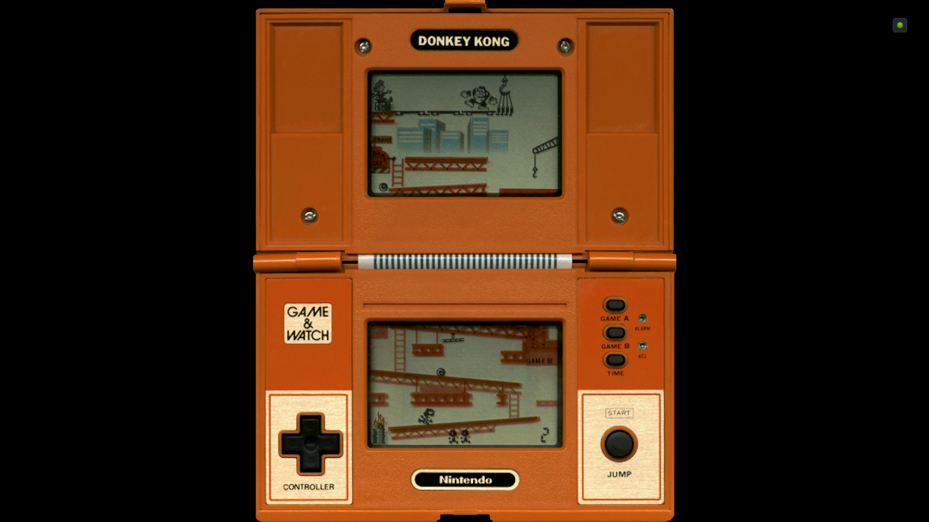
{"action": "key", "text": "Right"}
{"action": "key", "text": "Right"}
{"action": "key", "text": "Right"}
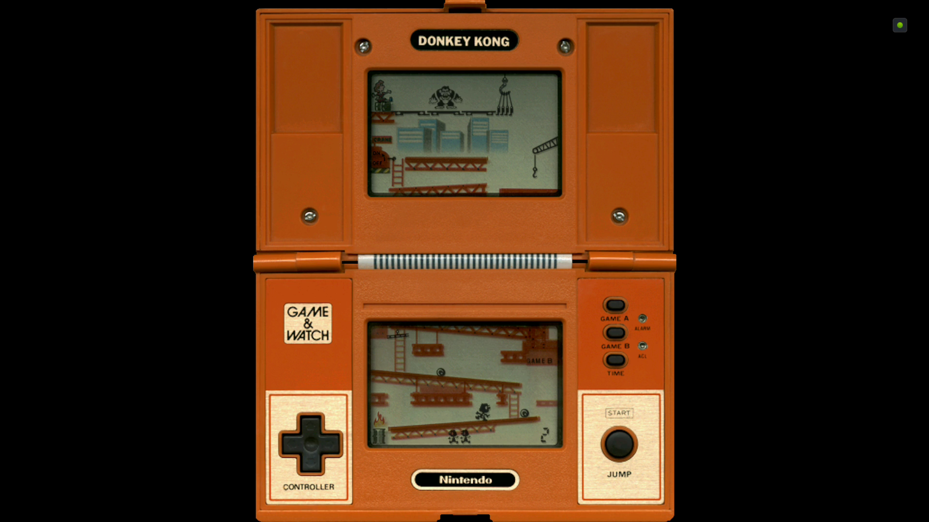
{"action": "key", "text": "x"}
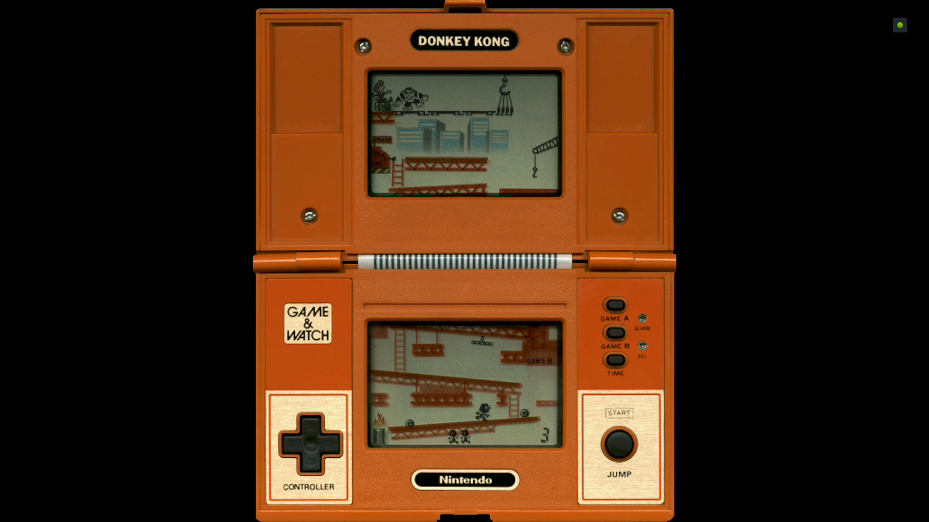
{"action": "key", "text": "x"}
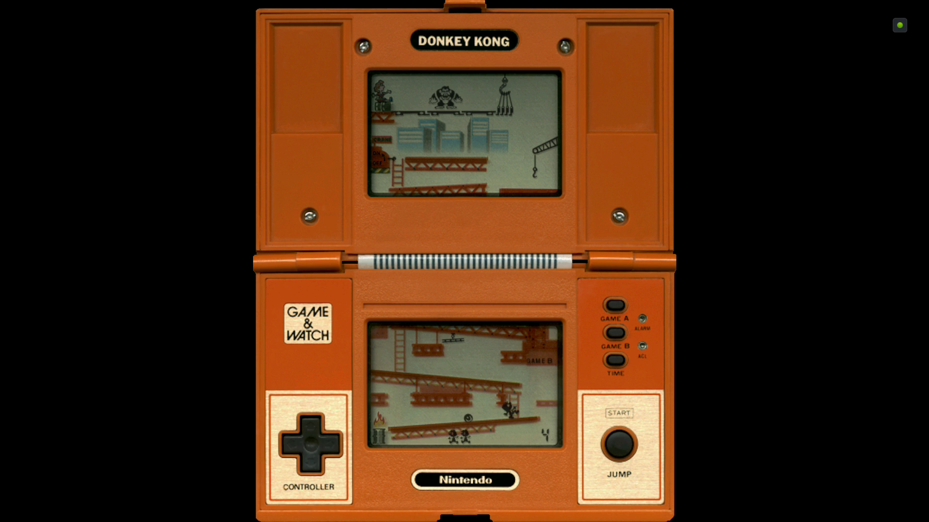
{"action": "key", "text": "Up"}
{"action": "key", "text": "Left"}
{"action": "key", "text": "Left"}
{"action": "key", "text": "Left"}
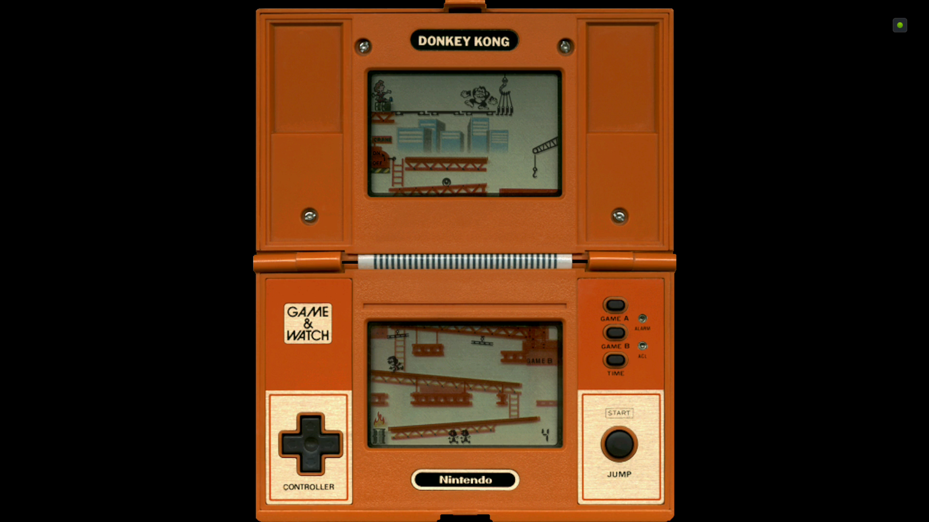
{"action": "key", "text": "Right"}
{"action": "key", "text": "Right"}
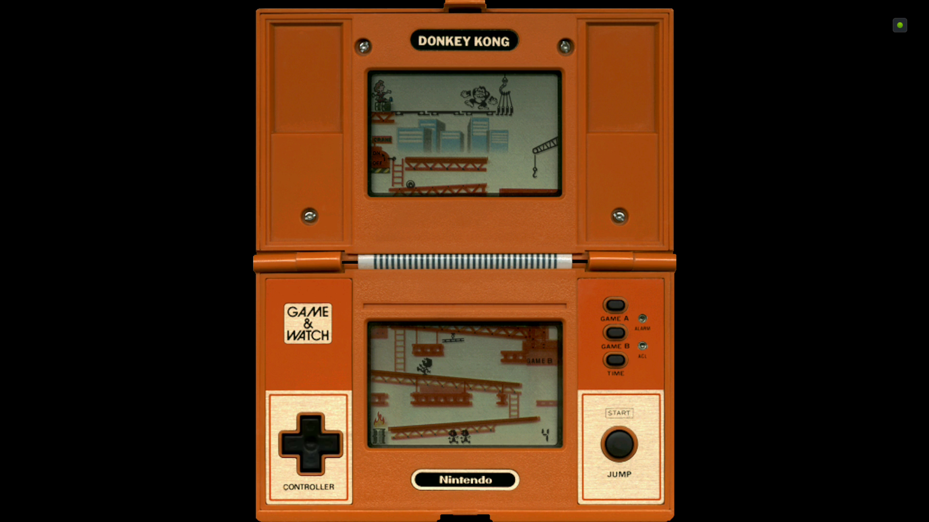
{"action": "key", "text": "Right"}
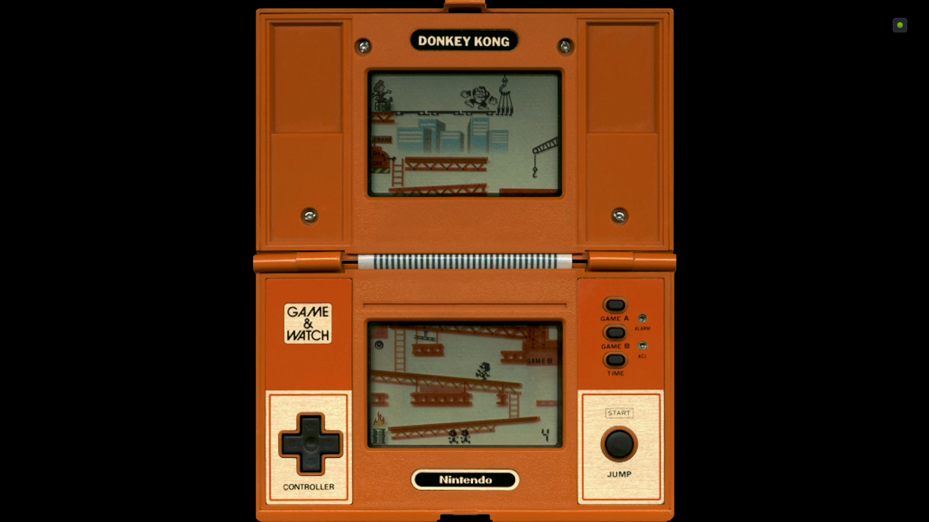
{"action": "key", "text": "Left"}
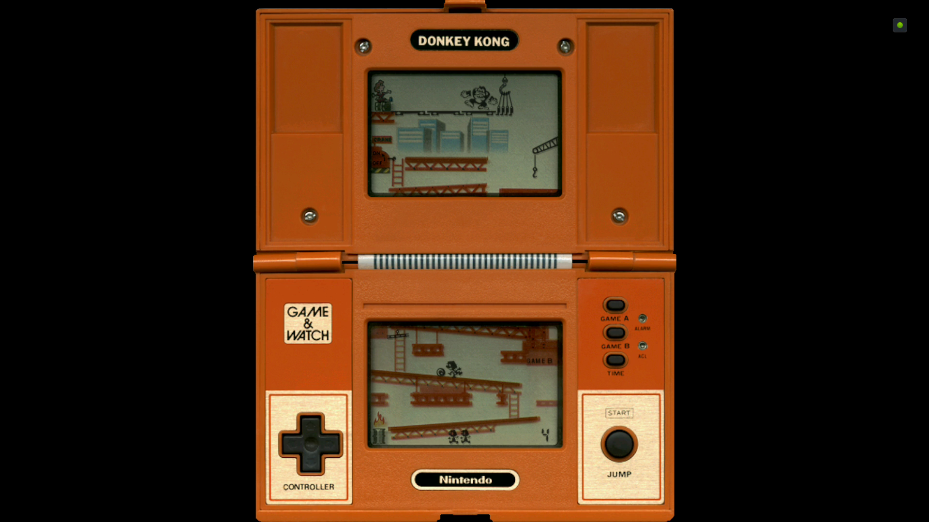
{"action": "key", "text": "ctrl"}
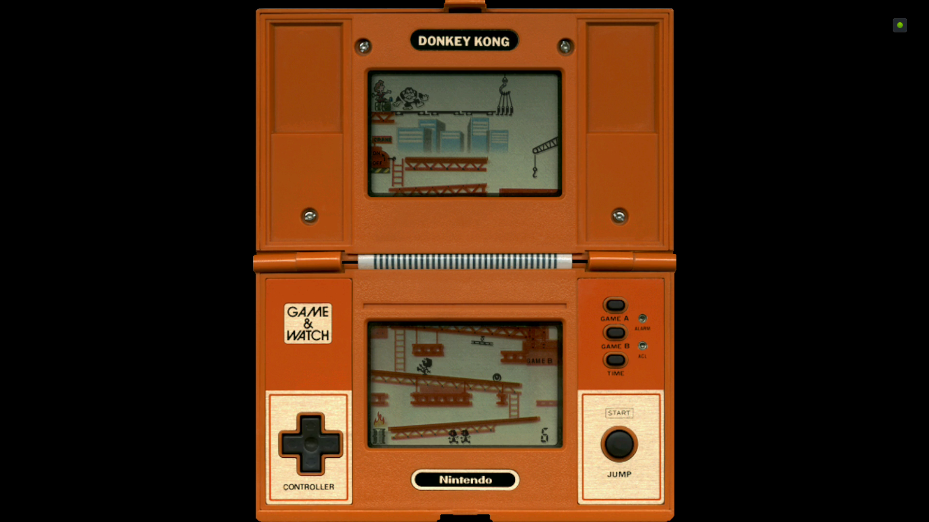
{"action": "key", "text": "Up"}
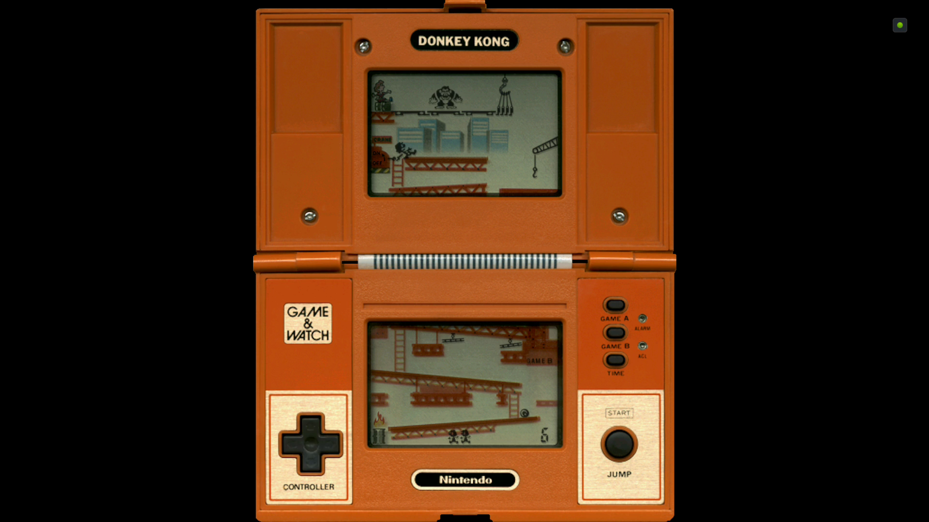
{"action": "key", "text": "Right"}
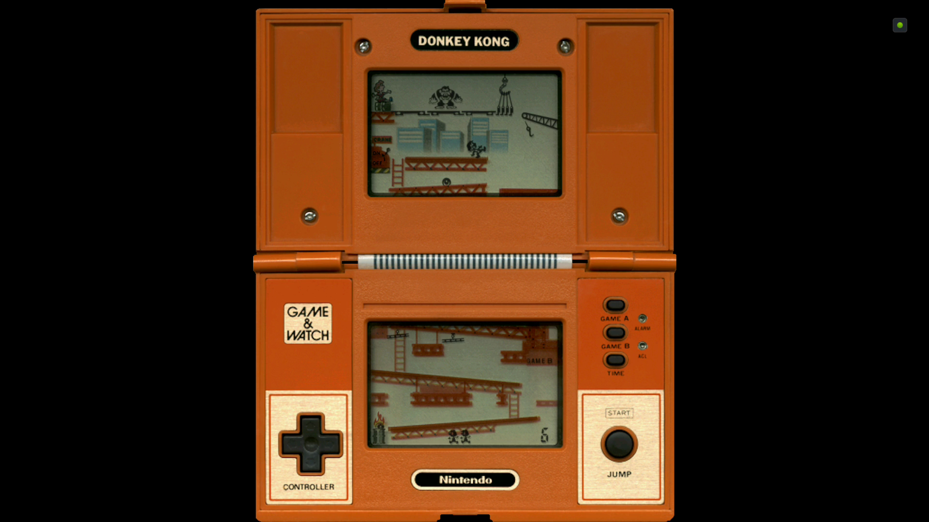
{"action": "key", "text": "ctrl"}
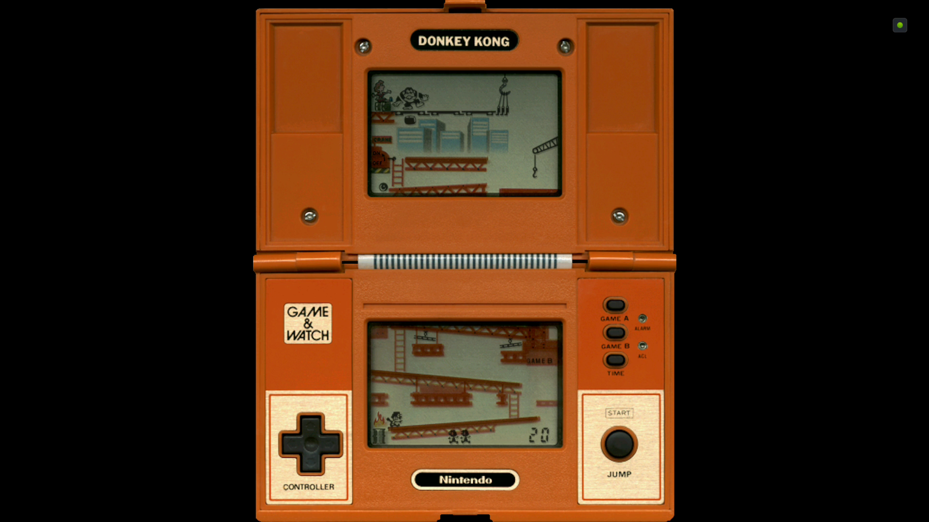
{"action": "key", "text": "ctrl"}
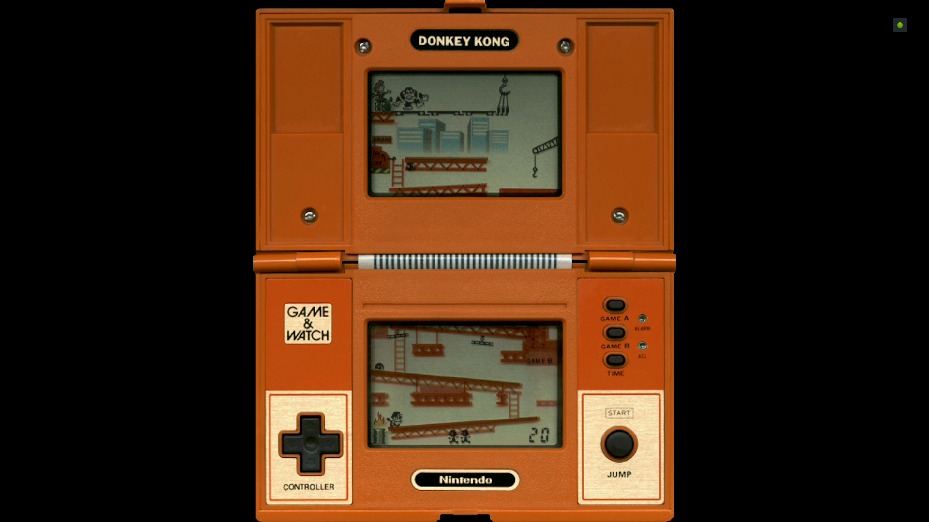
Step: Leave the running Donkey Kong game and quit RetroArch completely
{"action": "key", "text": "F1"}
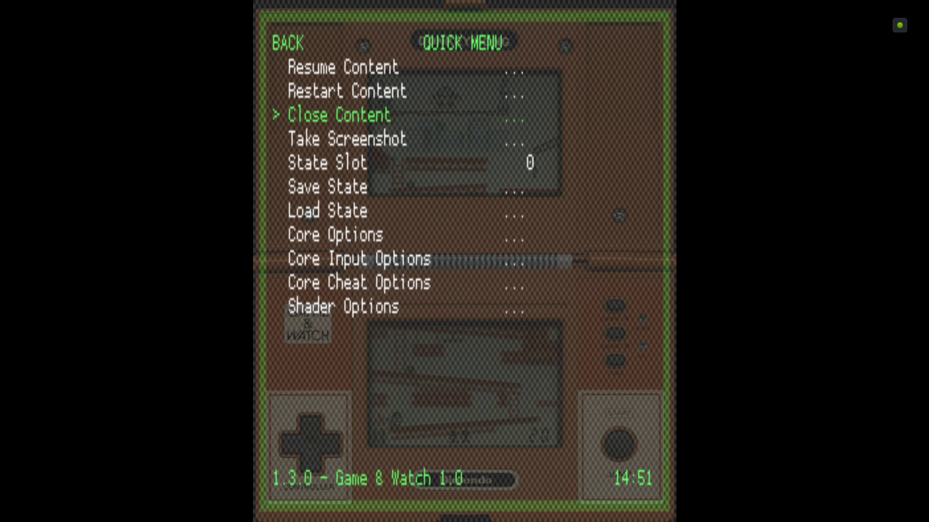
{"action": "key", "text": "Up"}
{"action": "key", "text": "BackSpace"}
{"action": "key", "text": "Up"}
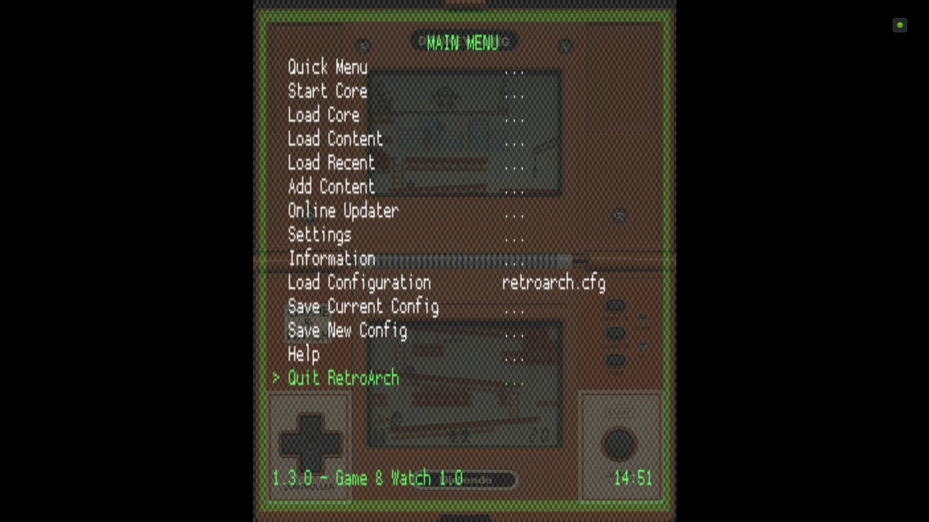
{"action": "key", "text": "Return"}
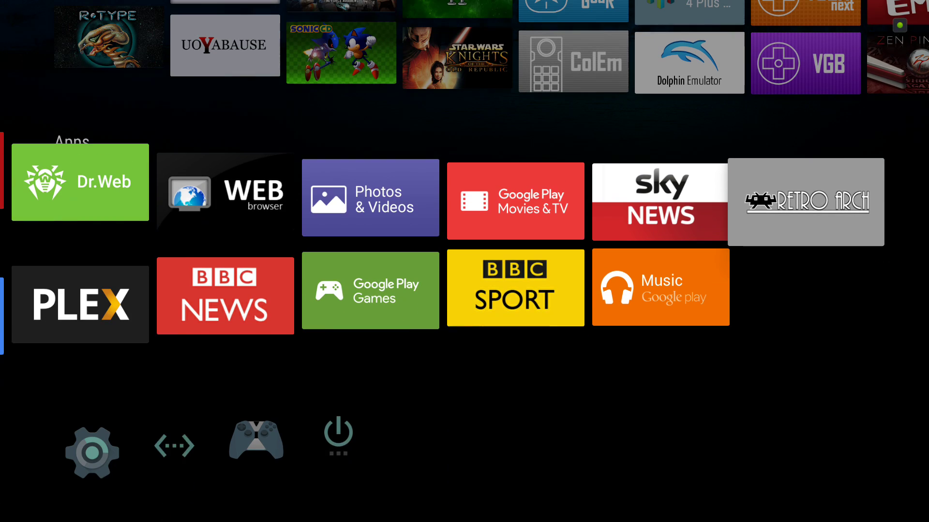
Step: Switch to ES File Explorer from the Apps row of the Android TV home screen
{"action": "key", "text": "Left"}
{"action": "key", "text": "Left"}
{"action": "key", "text": "Left"}
{"action": "key", "text": "Left"}
{"action": "key", "text": "Left"}
{"action": "key", "text": "Left"}
{"action": "key", "text": "Left"}
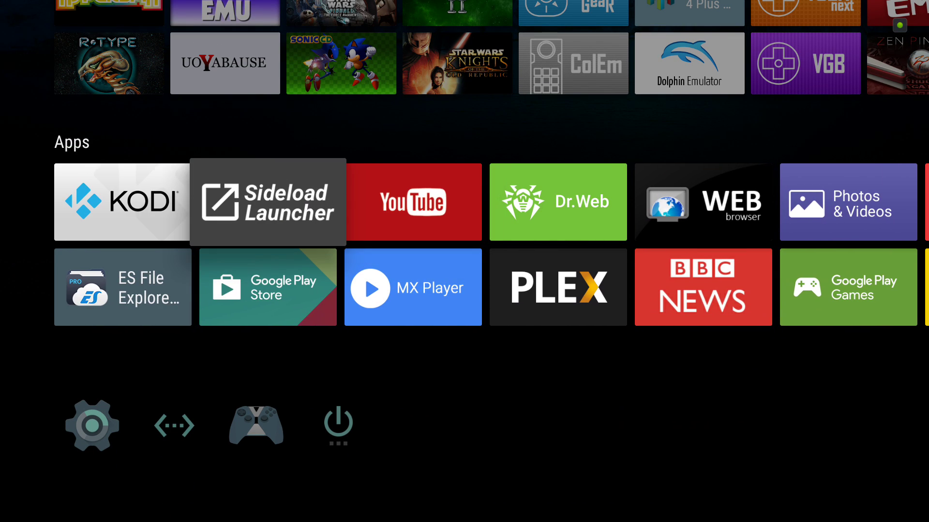
{"action": "key", "text": "Left"}
{"action": "key", "text": "Down"}
{"action": "key", "text": "Return"}
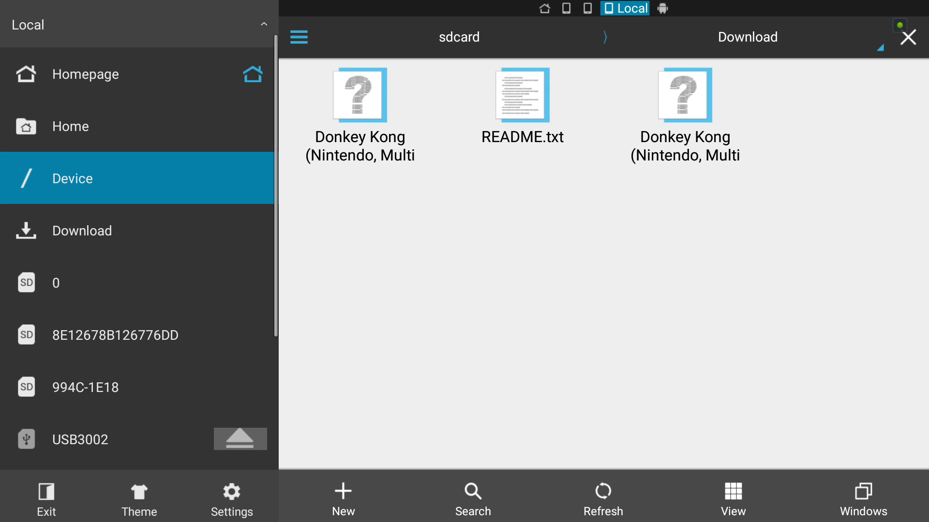
Step: Open the 994C-1E18 storage card in the file explorer
{"action": "key", "text": "Down"}
{"action": "key", "text": "Up"}
{"action": "key", "text": "Down"}
{"action": "key", "text": "Down"}
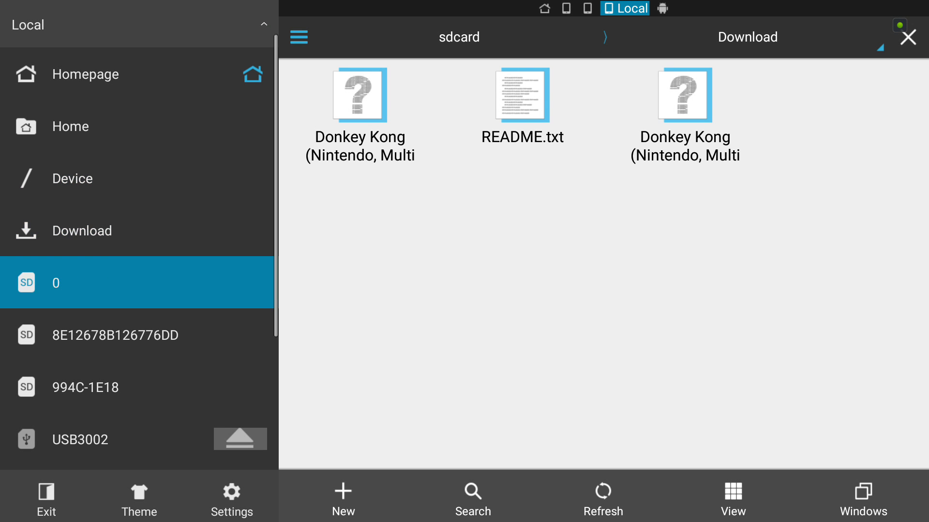
{"action": "key", "text": "Down"}
{"action": "key", "text": "Down"}
{"action": "key", "text": "Return"}
Step: Open the Hyperspin folder on the 994C-1E18 card
{"action": "key", "text": "Up"}
{"action": "key", "text": "Up"}
{"action": "key", "text": "Up"}
{"action": "key", "text": "Up"}
{"action": "key", "text": "Right"}
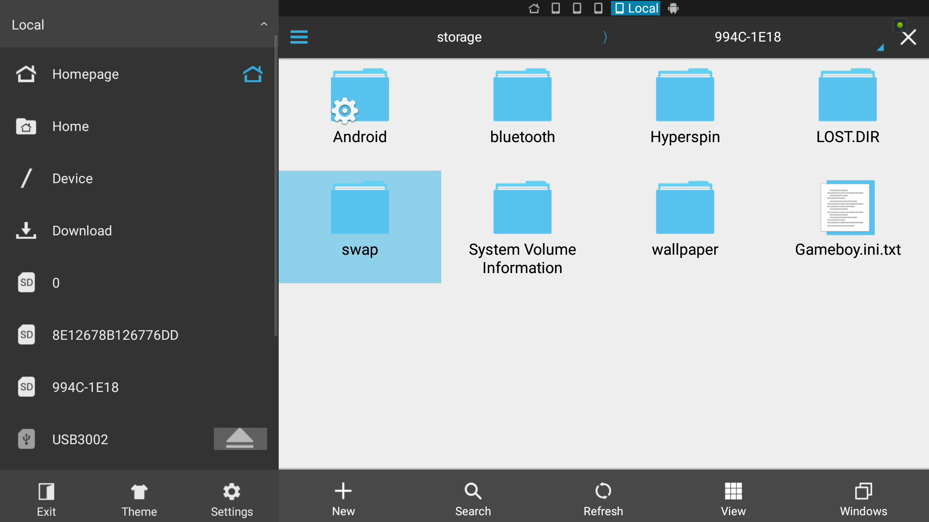
{"action": "key", "text": "Right"}
{"action": "key", "text": "Right"}
{"action": "key", "text": "Up"}
{"action": "key", "text": "Return"}
Step: Open the Settings_Android folder inside Hyperspin
{"action": "key", "text": "Up"}
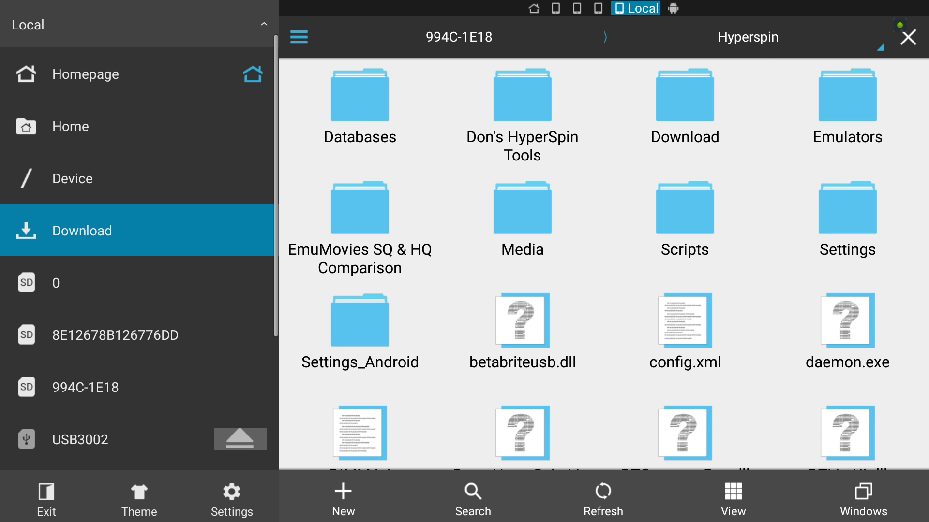
{"action": "key", "text": "Right"}
{"action": "key", "text": "Return"}
Step: Find Nintendo Game and Watch.ini in Settings_Android and bring up the choice of apps for opening it
{"action": "key", "text": "Up"}
{"action": "key", "text": "Right"}
{"action": "key", "text": "Right"}
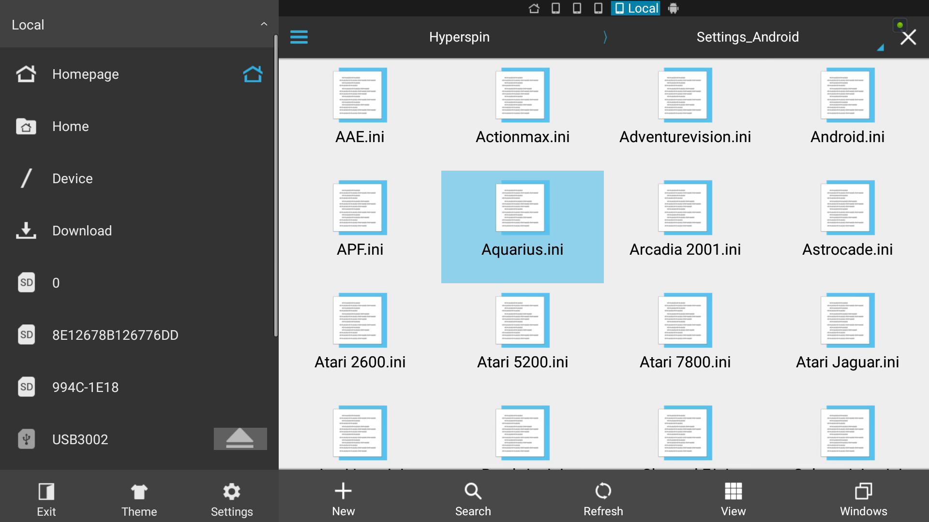
{"action": "key", "text": "Right"}
{"action": "key", "text": "Right"}
{"action": "key", "text": "Down"}
{"action": "key", "text": "Down"}
{"action": "key", "text": "Down"}
{"action": "key", "text": "Down"}
{"action": "key", "text": "Down"}
{"action": "key", "text": "Down"}
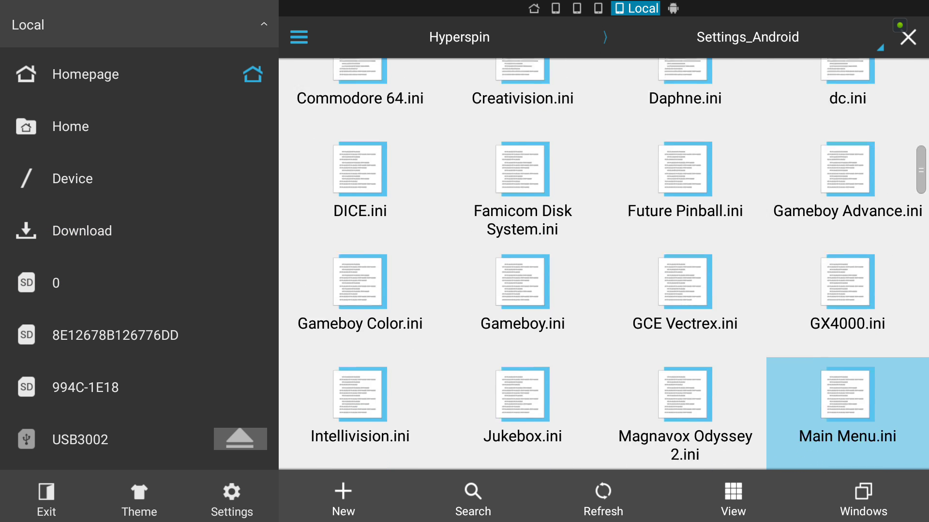
{"action": "key", "text": "Down"}
{"action": "key", "text": "Down"}
{"action": "key", "text": "Down"}
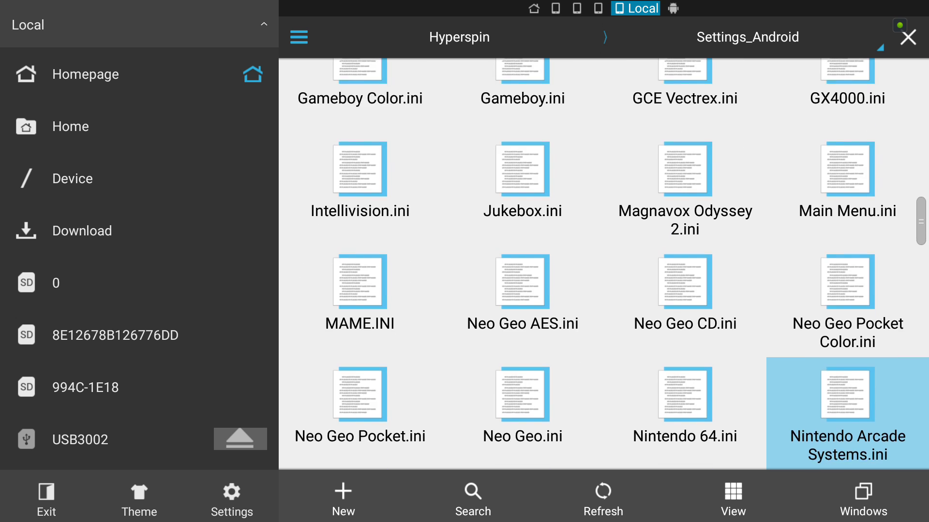
{"action": "key", "text": "Left"}
{"action": "key", "text": "Return"}
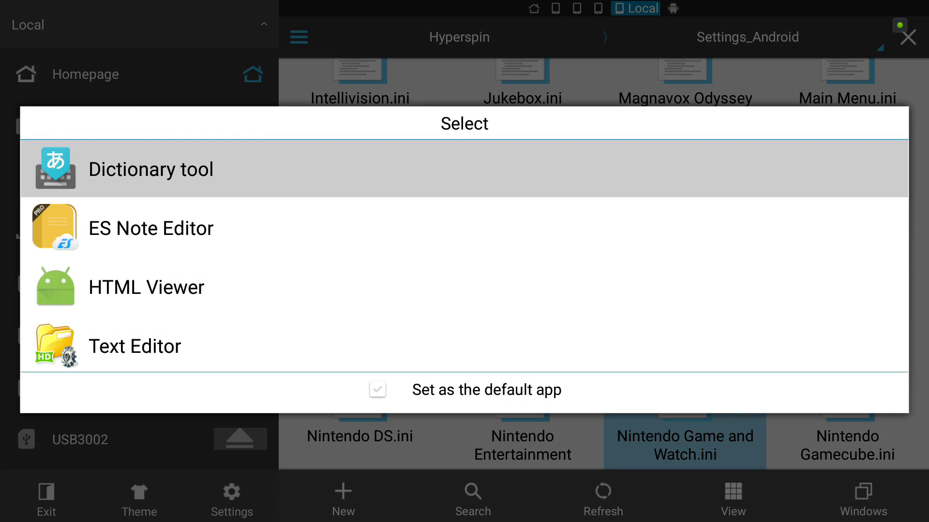
Step: View Nintendo Game and Watch.ini in ES Note Editor to examine its rompath, exe, romextension and core parameters, and return to the Hyperspin folder
{"action": "key", "text": "Escape"}
{"action": "key", "text": "Up"}
{"action": "key", "text": "Down"}
{"action": "key", "text": "Right"}
{"action": "key", "text": "Down"}
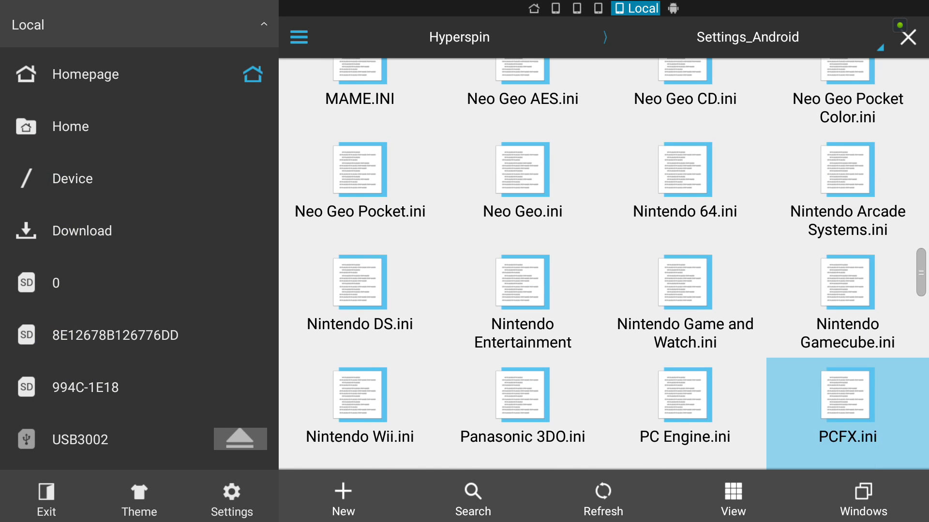
{"action": "key", "text": "Left"}
{"action": "key", "text": "Up"}
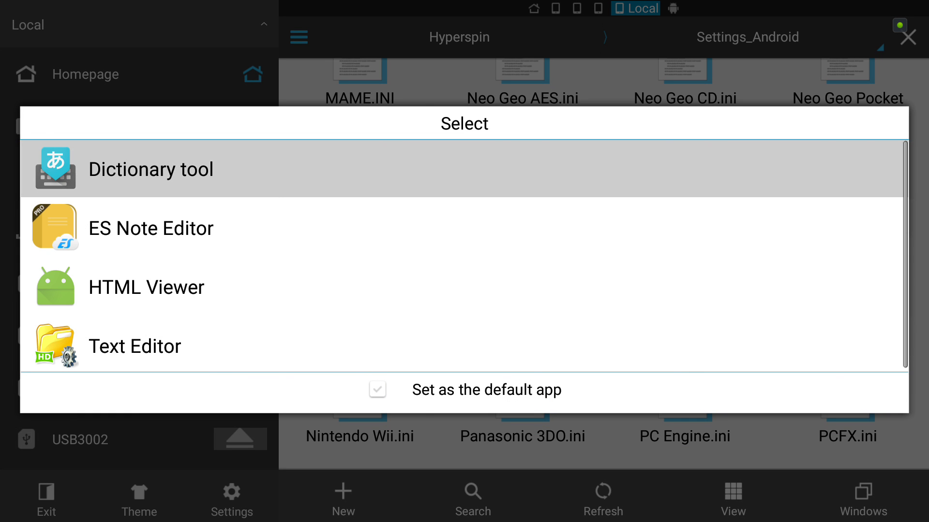
{"action": "left_click", "coordinate": [151, 229]}
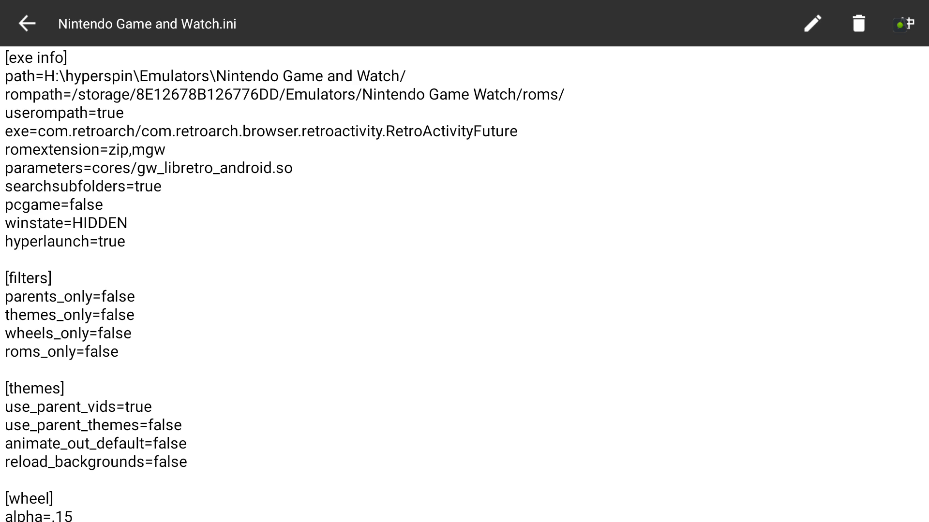
{"action": "key", "text": "Escape"}
{"action": "key", "text": "Escape"}
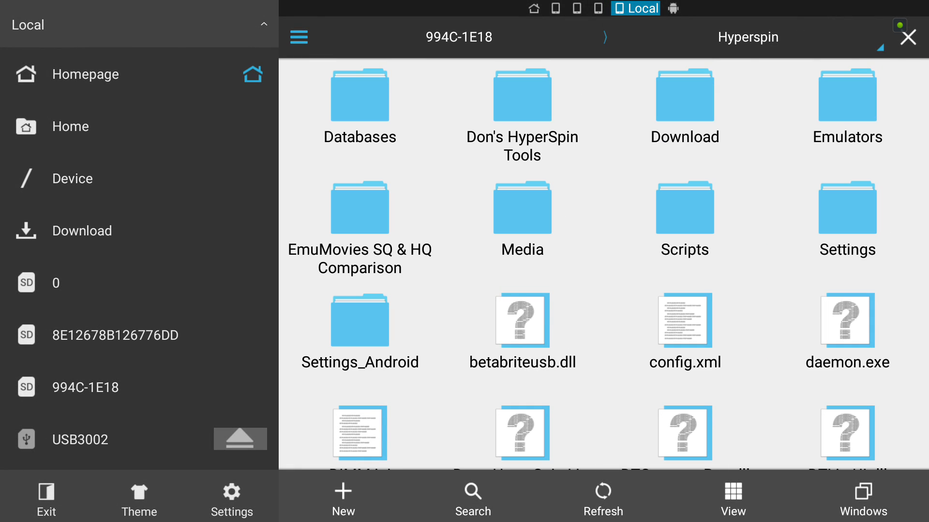
Step: Switch to Hyperspin from the Games row of the home screen and enter the Game & Watch system
{"action": "key", "text": "Home"}
{"action": "key", "text": "Down"}
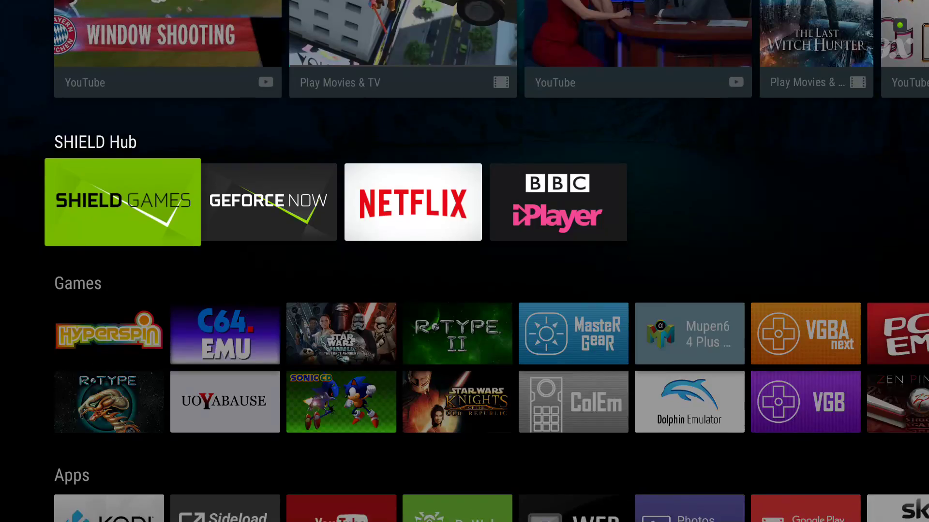
{"action": "key", "text": "Down"}
{"action": "key", "text": "Return"}
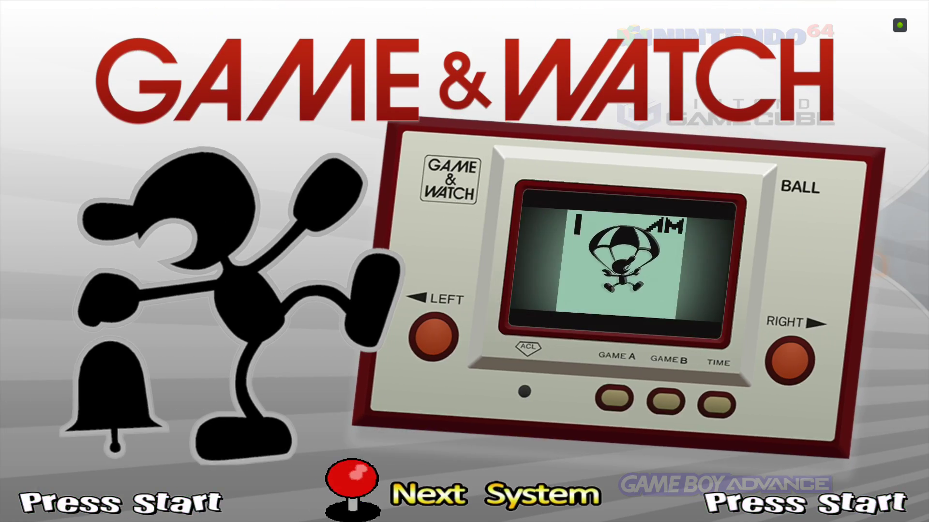
{"action": "key", "text": "Return"}
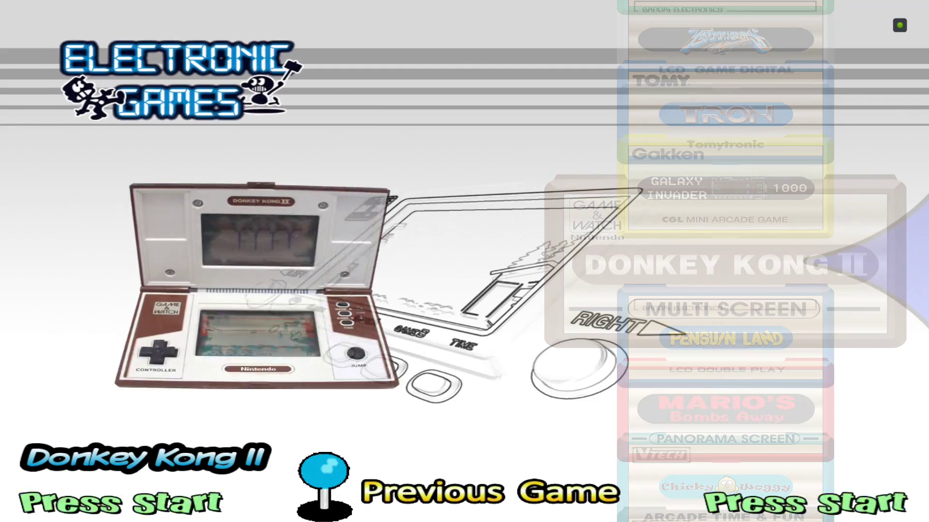
Step: Browse the Game & Watch wheel to Donkey Kong (Multi Screen) and launch it
{"action": "key", "text": "Up"}
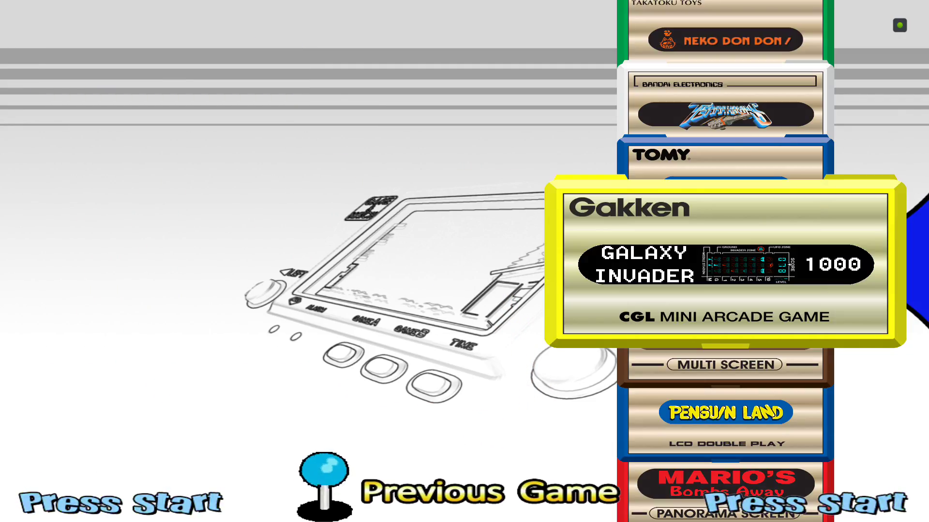
{"action": "key", "text": "Up"}
{"action": "key", "text": "Down"}
{"action": "key", "text": "Down"}
{"action": "key", "text": "Down"}
{"action": "key", "text": "Down"}
{"action": "key", "text": "Up"}
{"action": "key", "text": "Up"}
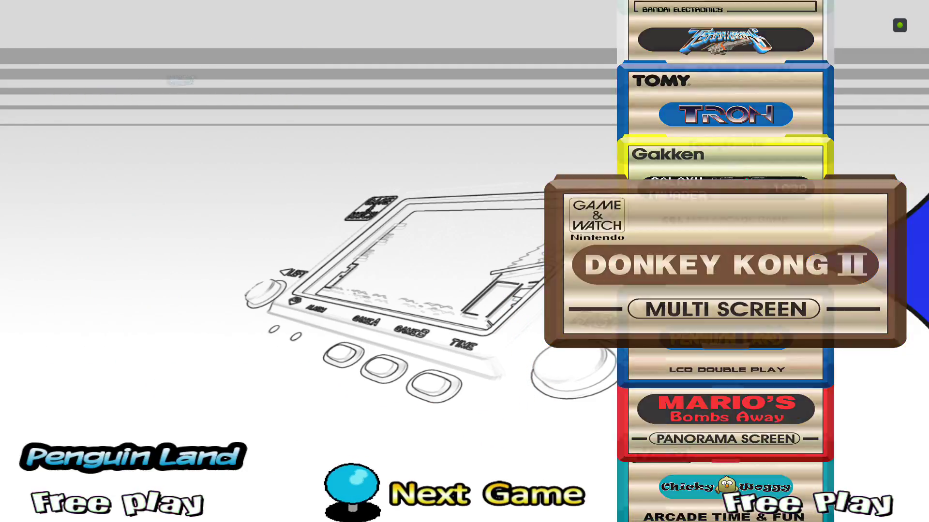
{"action": "key", "text": "Up"}
{"action": "key", "text": "Up"}
{"action": "key", "text": "Up"}
{"action": "key", "text": "Up"}
{"action": "key", "text": "Up"}
{"action": "key", "text": "Up"}
{"action": "key", "text": "Up"}
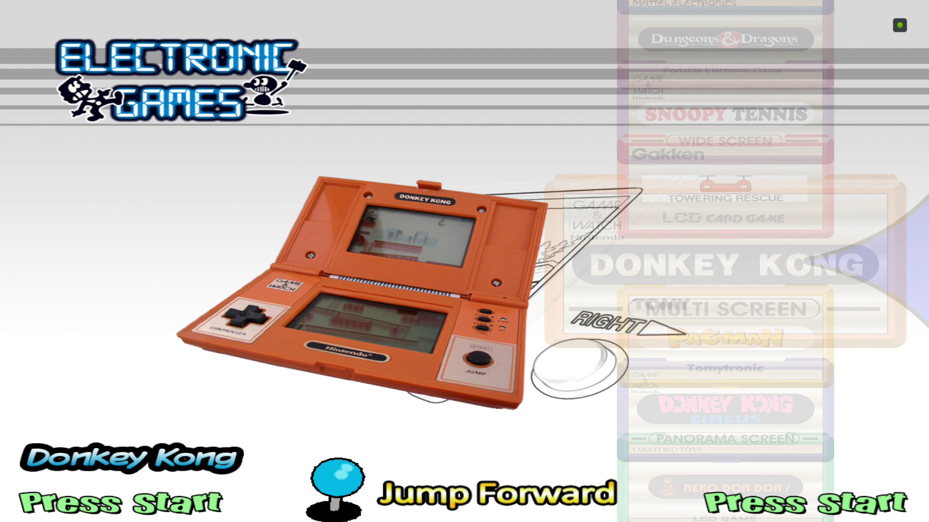
{"action": "key", "text": "Return"}
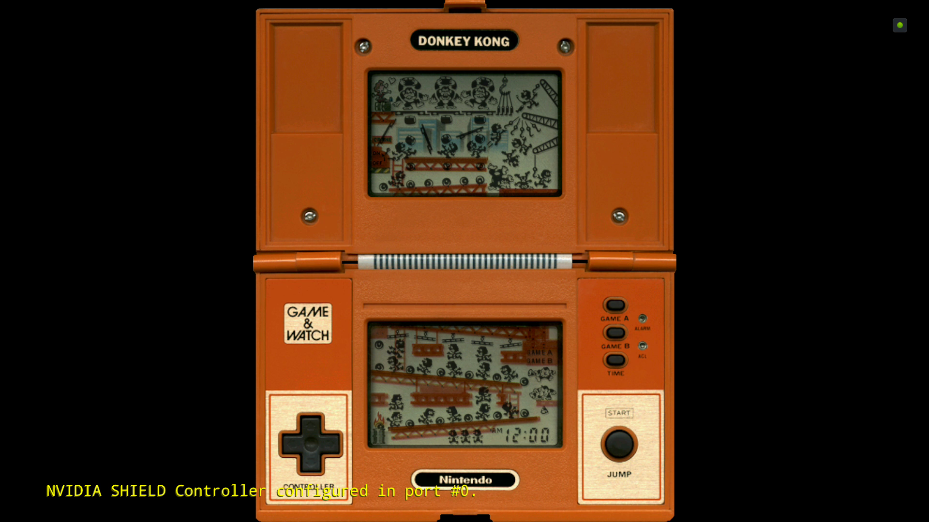
Step: Start a Donkey Kong game and play by moving Mario and jumping over the rolling barrels
{"action": "key", "text": "F2"}
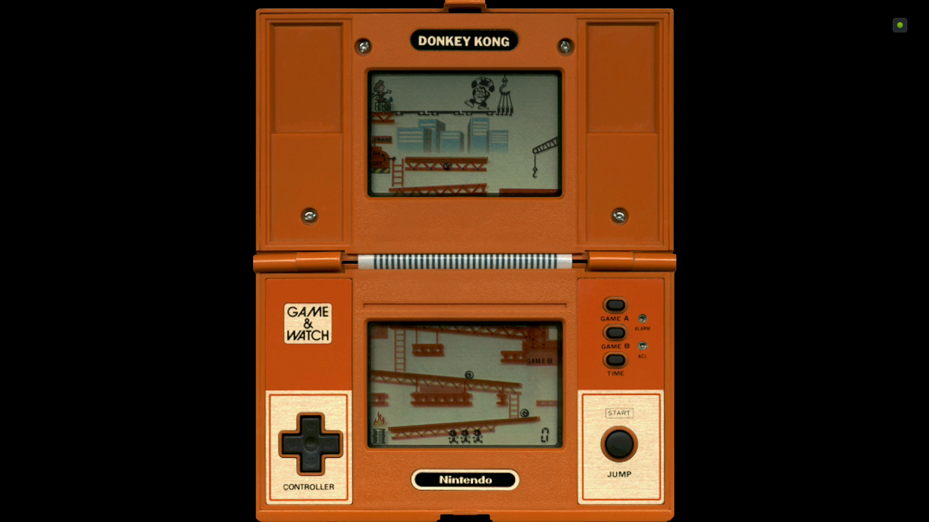
{"action": "key", "text": "Left"}
{"action": "key", "text": "Left"}
{"action": "key", "text": "x"}
{"action": "key", "text": "Left"}
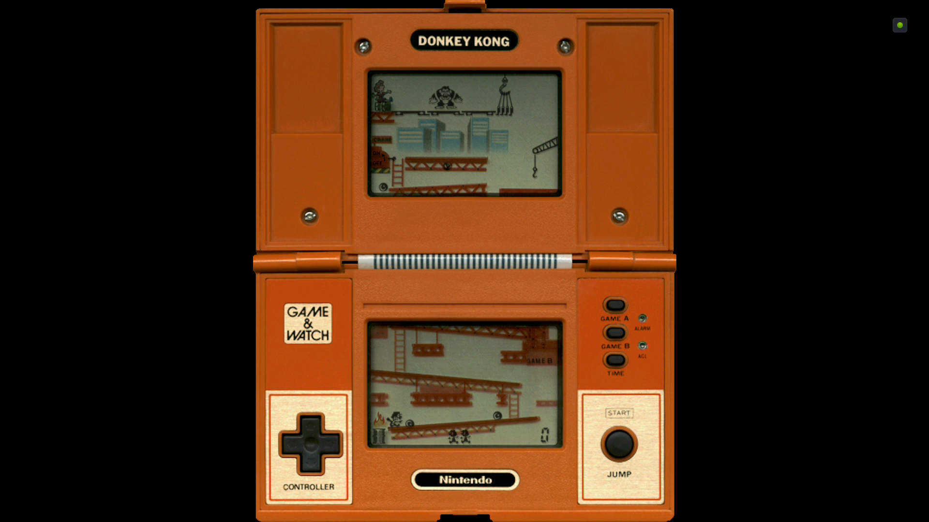
{"action": "key", "text": "x"}
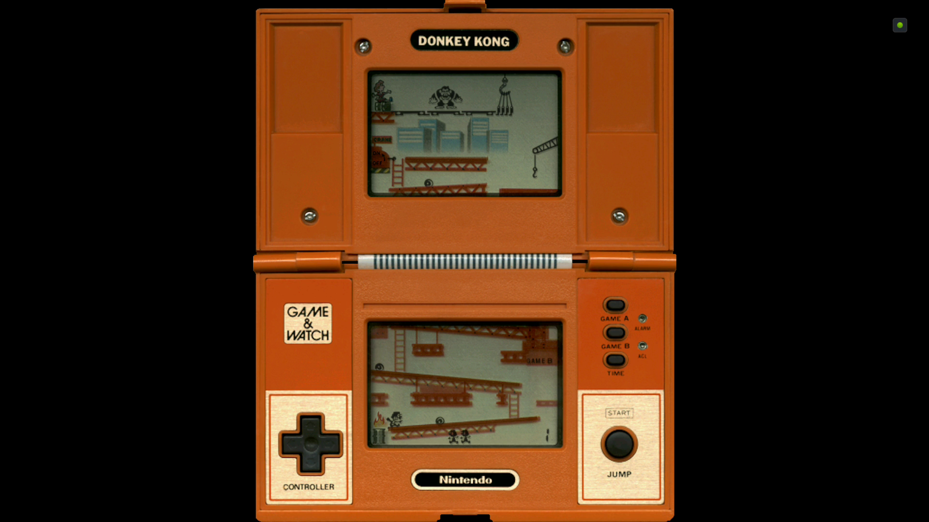
{"action": "key", "text": "x"}
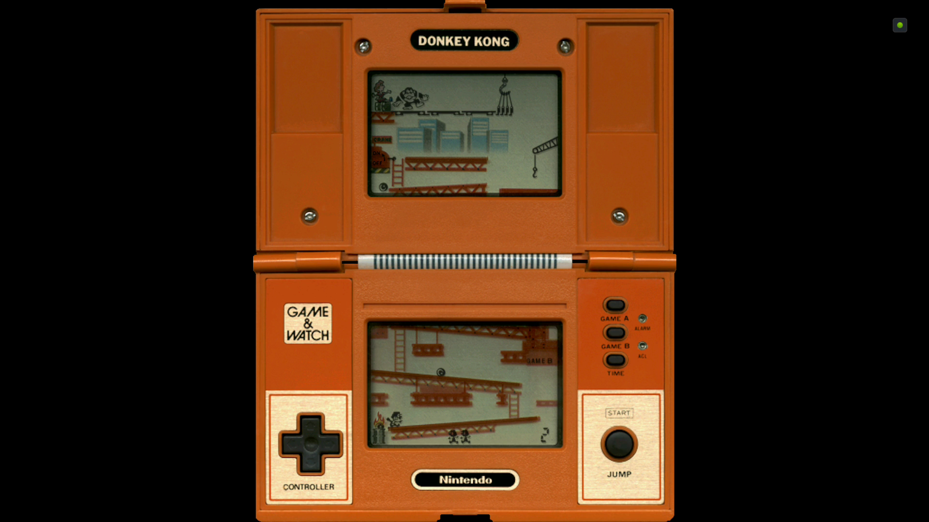